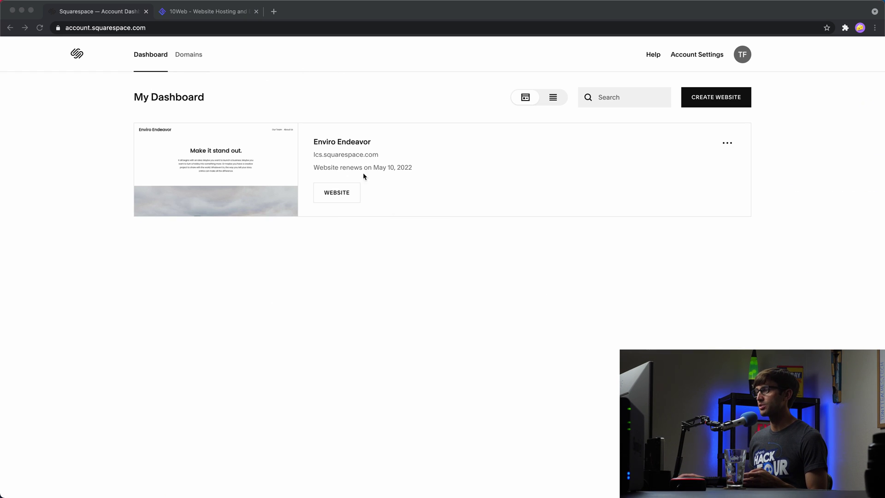
Step: From the Squarespace dashboard, open the Enviro Endeavor site in its site editor
click(342, 108)
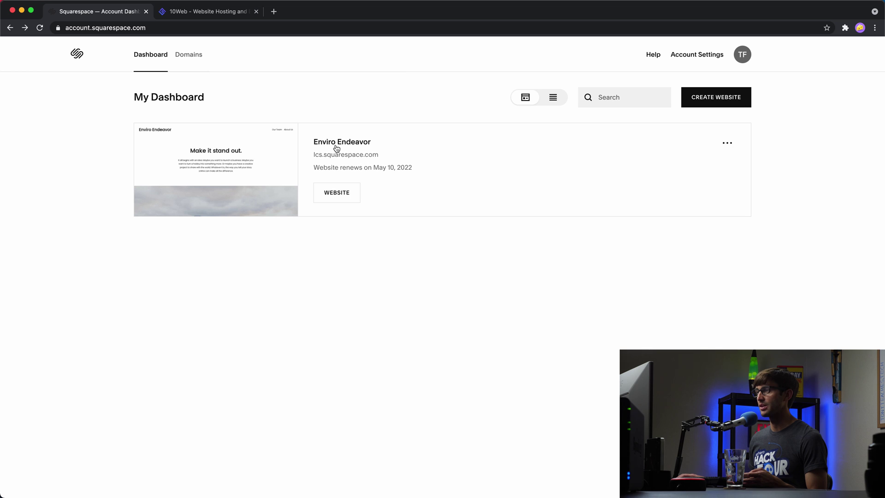
click(362, 144)
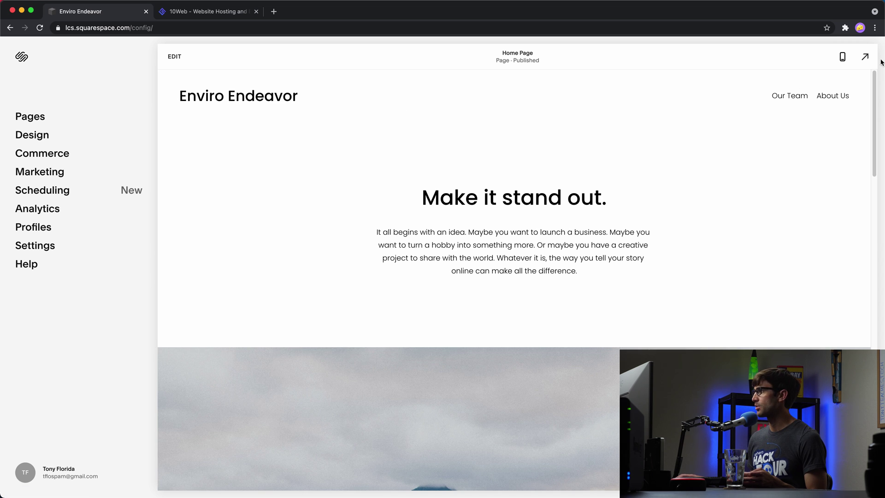
Step: Preview the Enviro Endeavor site full-screen and scroll through its home page
click(865, 57)
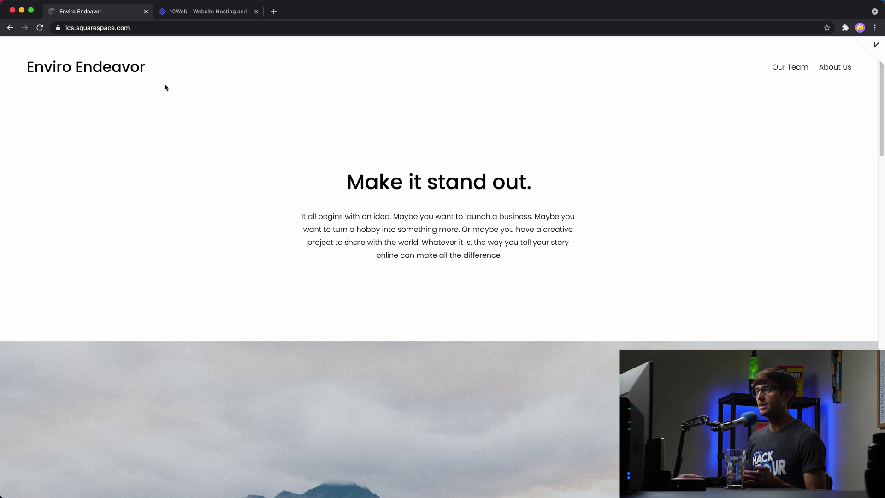
scroll(489, 187, down, 8)
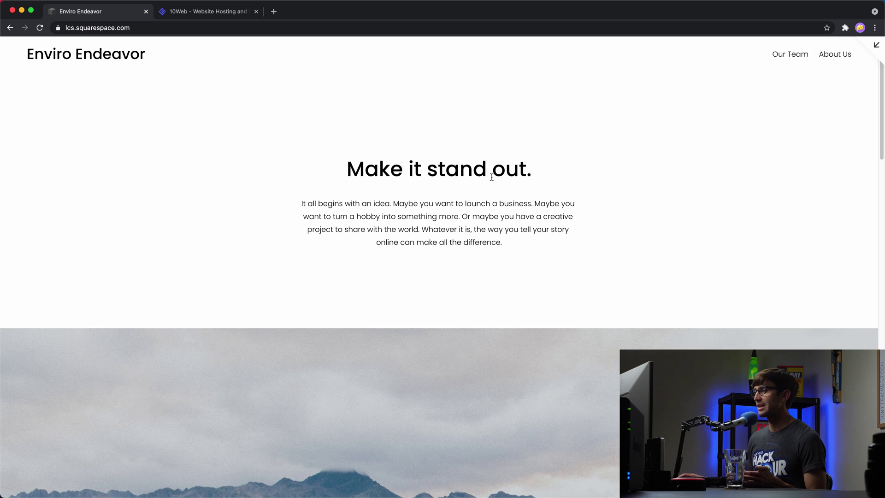
scroll(491, 191, down, 10)
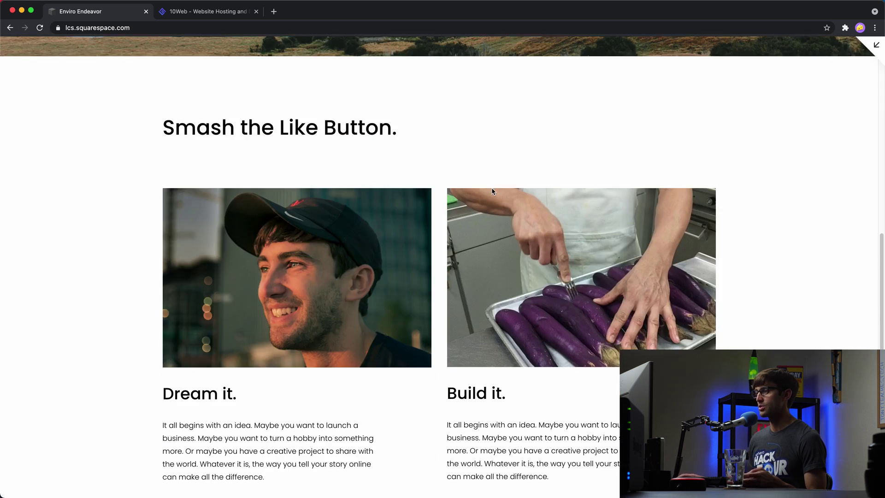
scroll(405, 274, down, 3)
scroll(520, 233, down, 10)
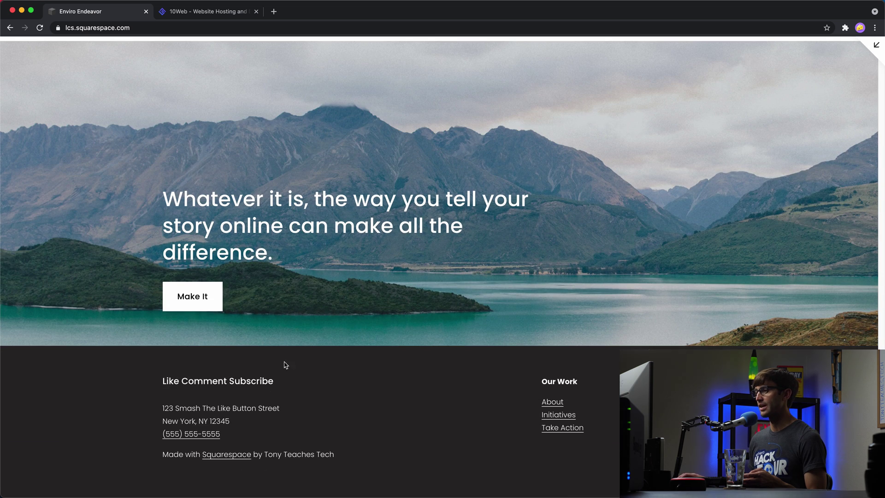
scroll(530, 315, up, 20)
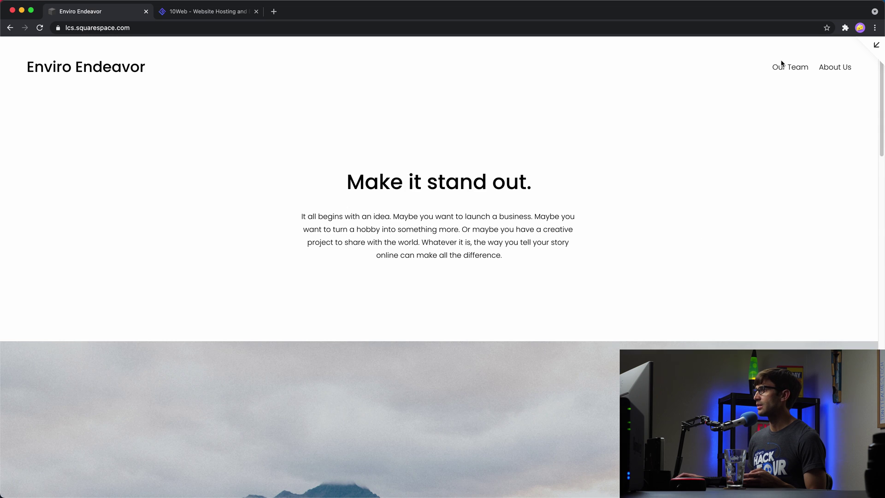
Step: Look through the Our Team and About Us pages, then go back to the home page
click(783, 65)
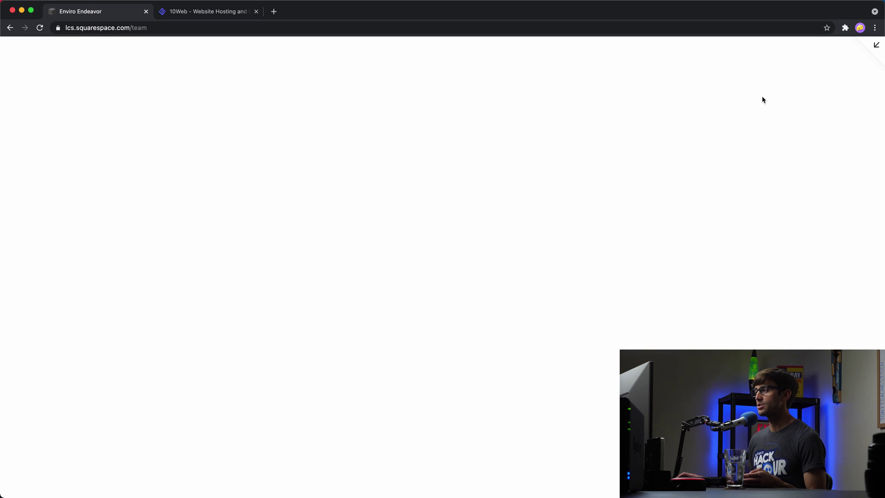
scroll(662, 209, down, 5)
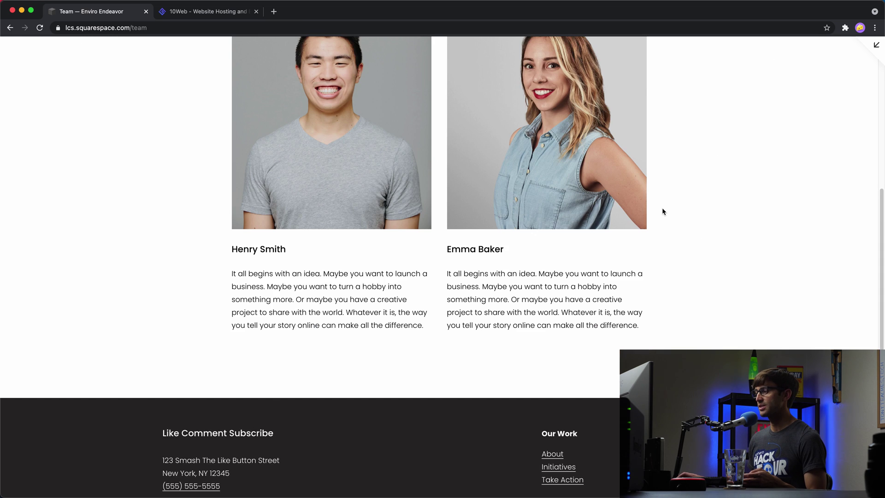
scroll(662, 209, down, 2)
scroll(715, 166, up, 8)
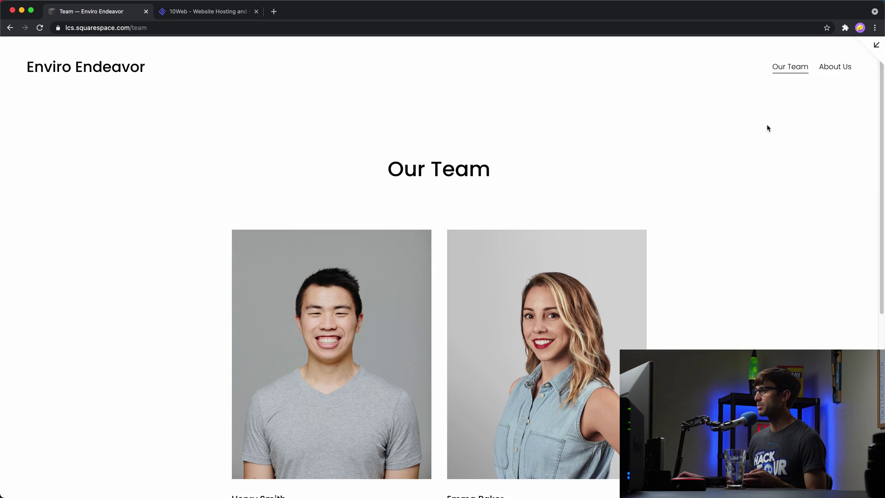
click(821, 69)
scroll(563, 192, down, 6)
scroll(564, 190, up, 6)
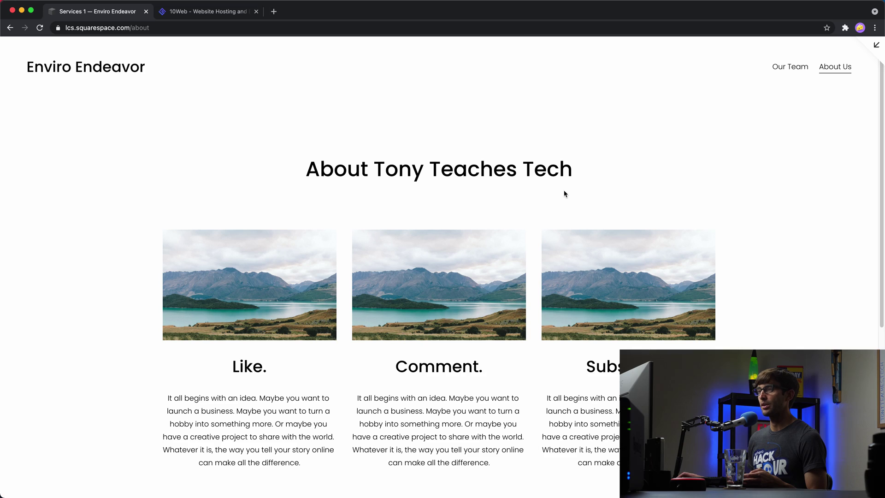
click(7, 29)
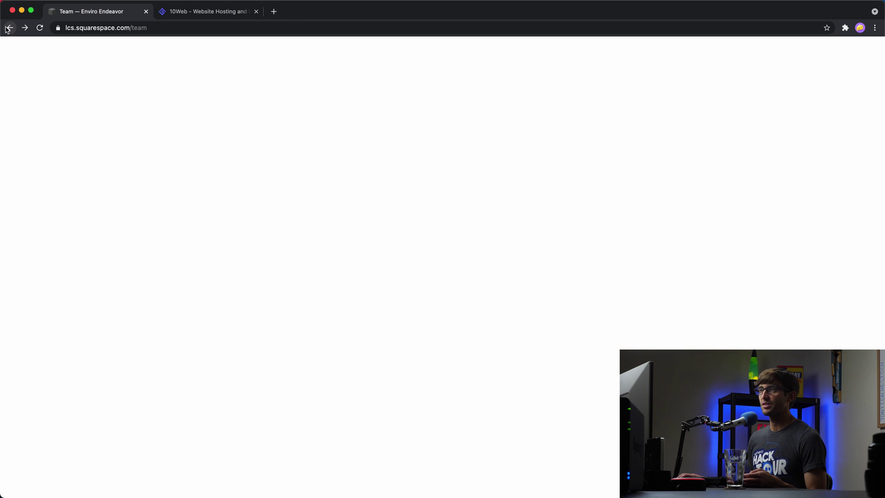
click(10, 28)
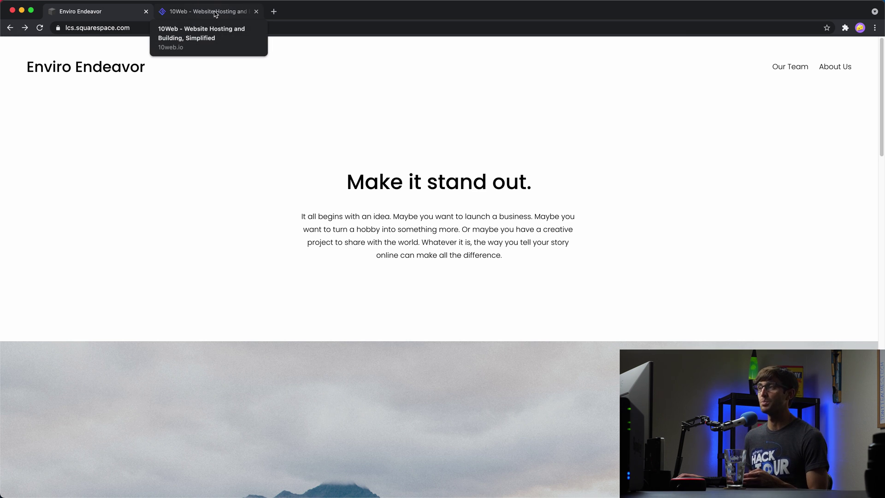
Step: On 10Web's Pricing page, start the 14-day free trial of the Personal plan
click(215, 13)
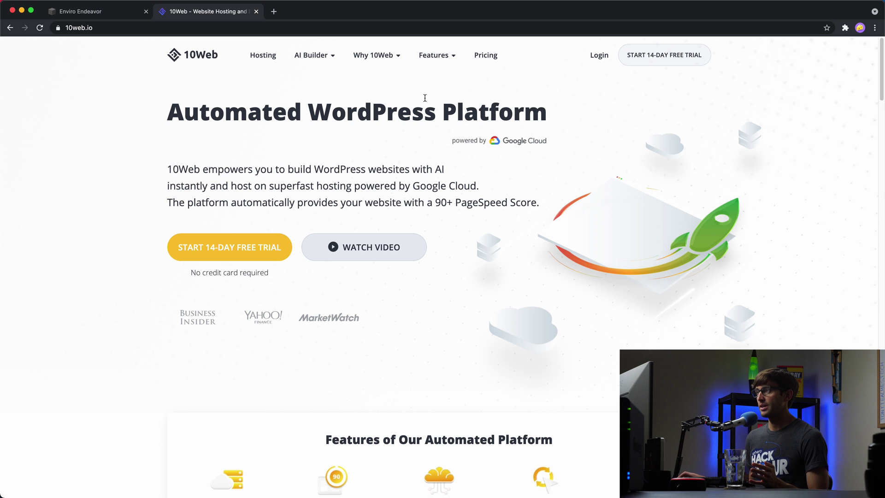
click(488, 56)
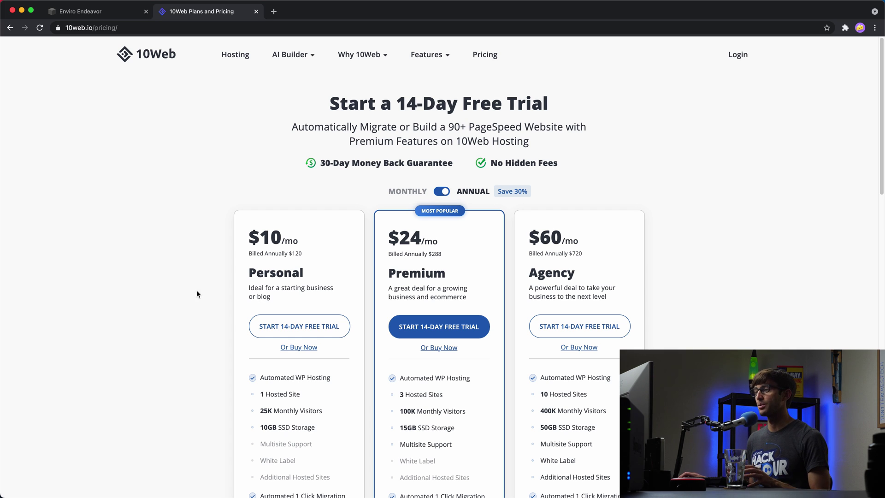
click(291, 332)
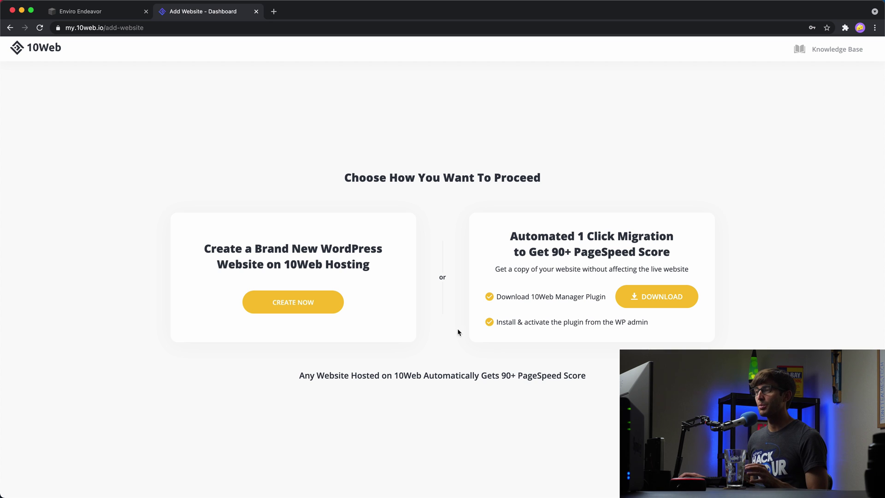
Step: Create a new WordPress site titled 'Enviro Endeavor' hosted in Council Bluffs, Iowa
click(297, 301)
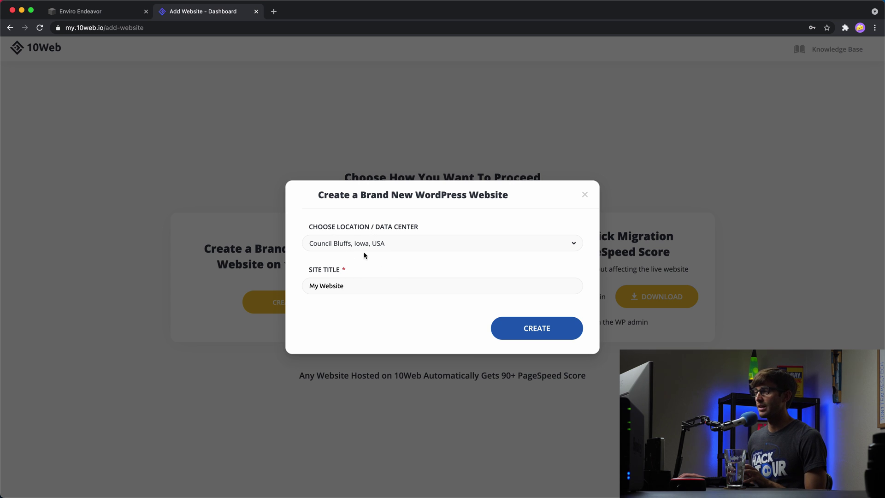
triple_click(359, 290)
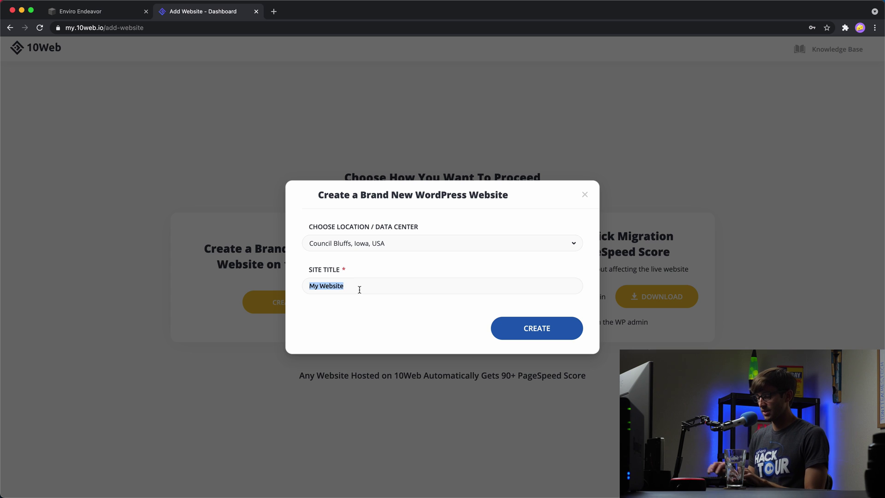
text(Enviro Endeavor)
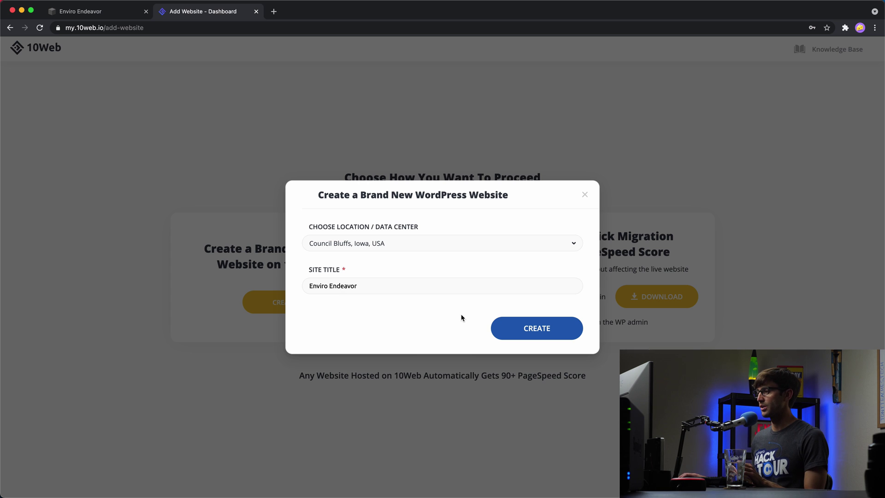
click(518, 328)
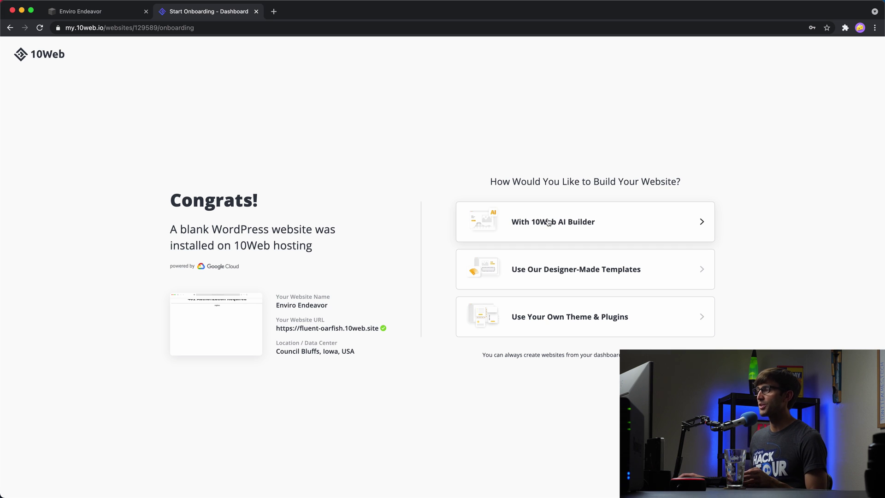
Step: Choose AI Builder and paste the Squarespace home page URL into the recreate form
click(568, 233)
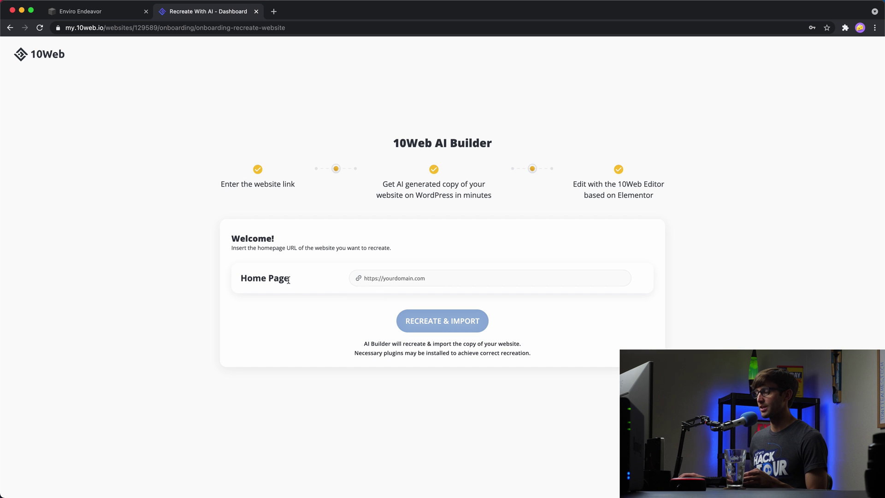
click(392, 281)
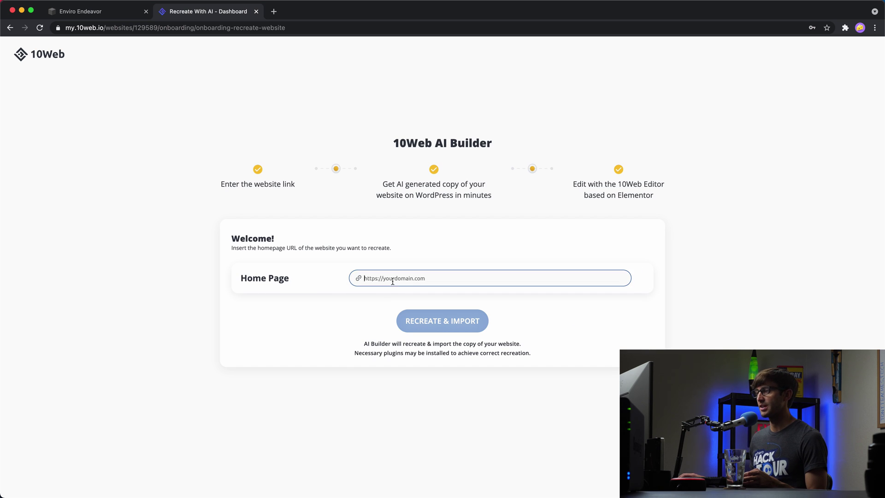
click(123, 11)
click(125, 27)
key(super+c)
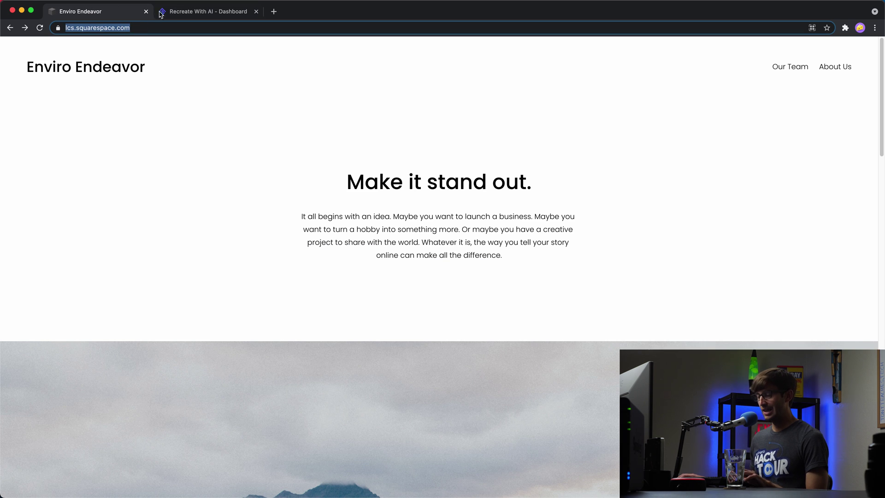
click(174, 12)
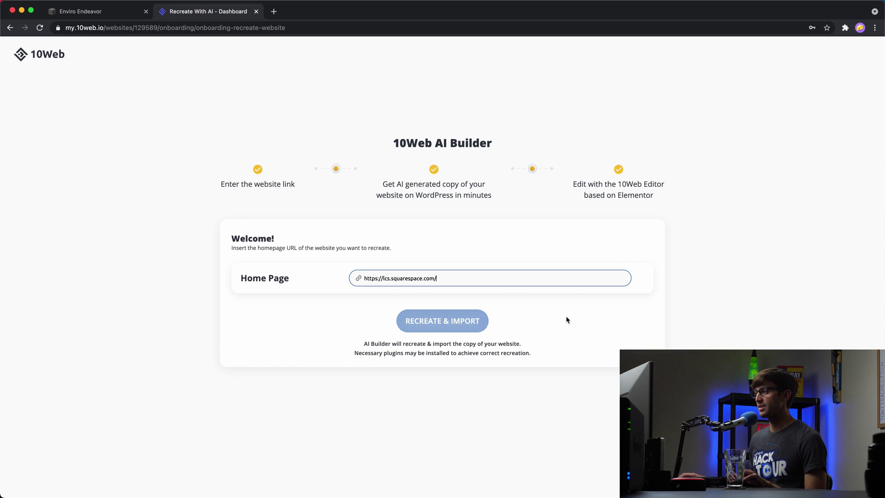
key(super+v)
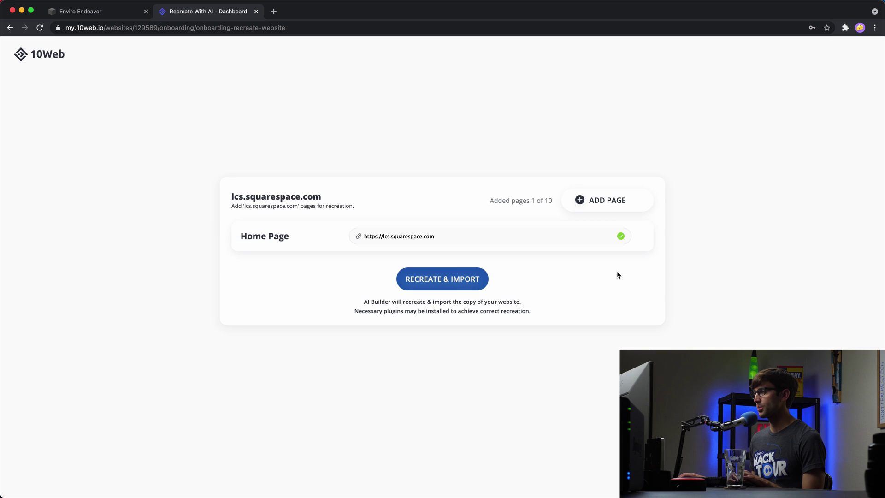
Step: Add the Squarespace Our Team page URL (/team) as Page 1
click(598, 208)
click(110, 13)
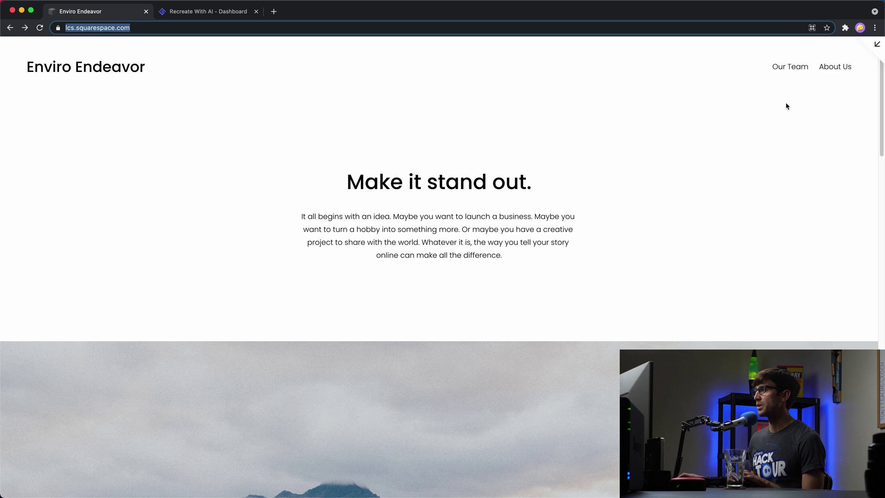
click(791, 66)
click(197, 27)
key(cmd+c)
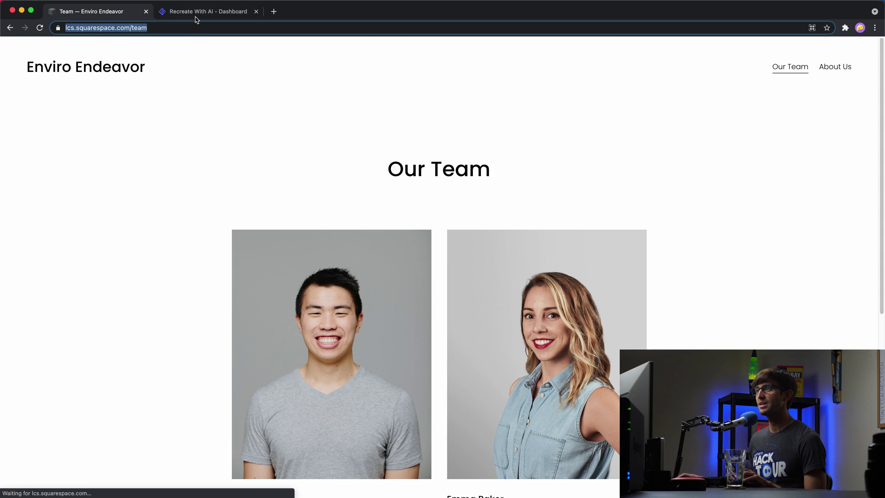
click(197, 12)
click(518, 245)
key(cmd+v)
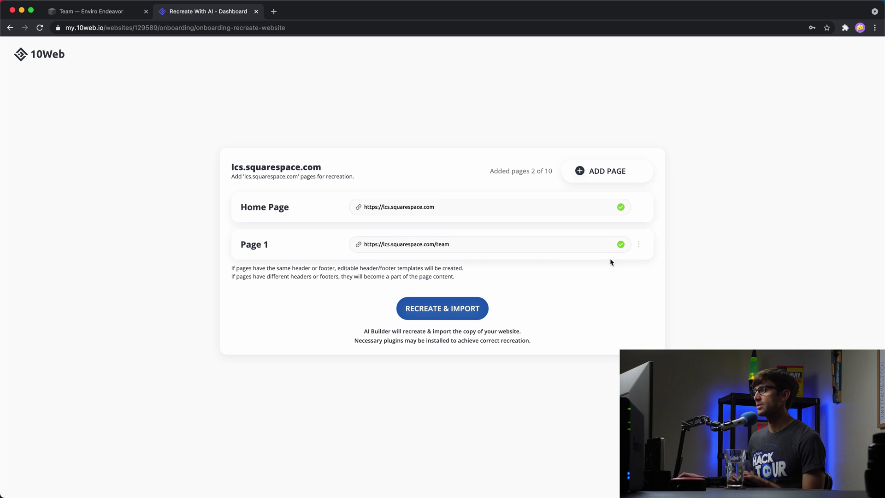
Step: Add the Squarespace About Us page URL (/about) as Page 2
click(596, 168)
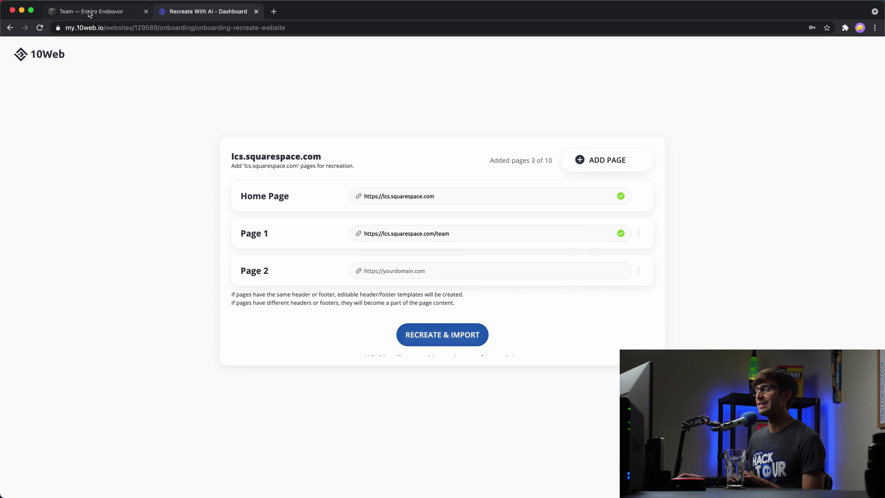
click(116, 14)
click(830, 66)
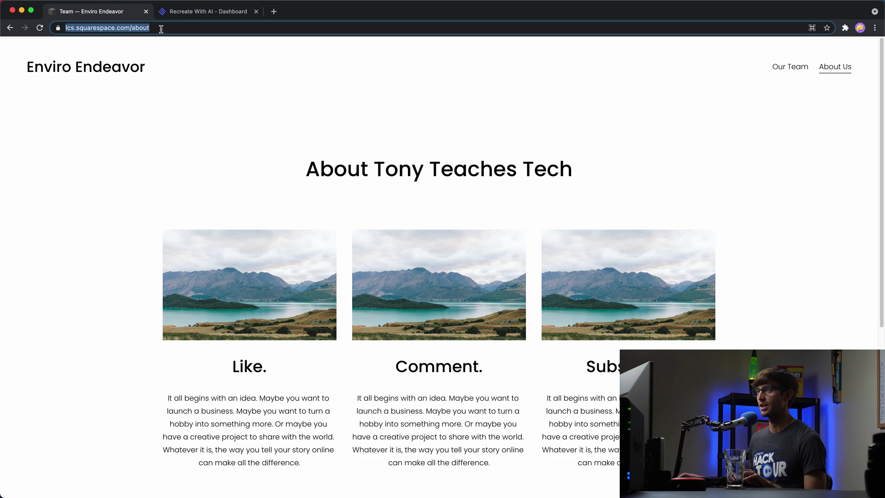
click(188, 14)
click(511, 270)
text(https://lcs.squarespace.com/about)
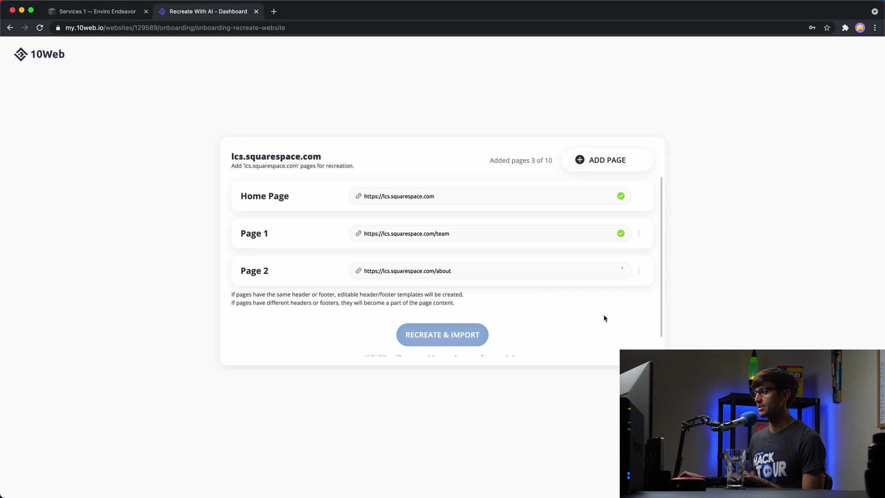
scroll(604, 318, down, 1)
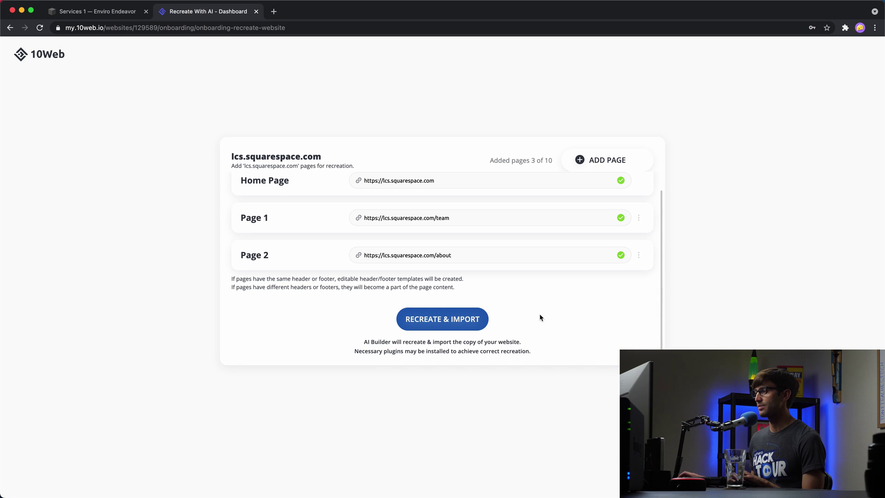
Step: Recreate and import the three pages, then scroll through the recreated home page
click(473, 320)
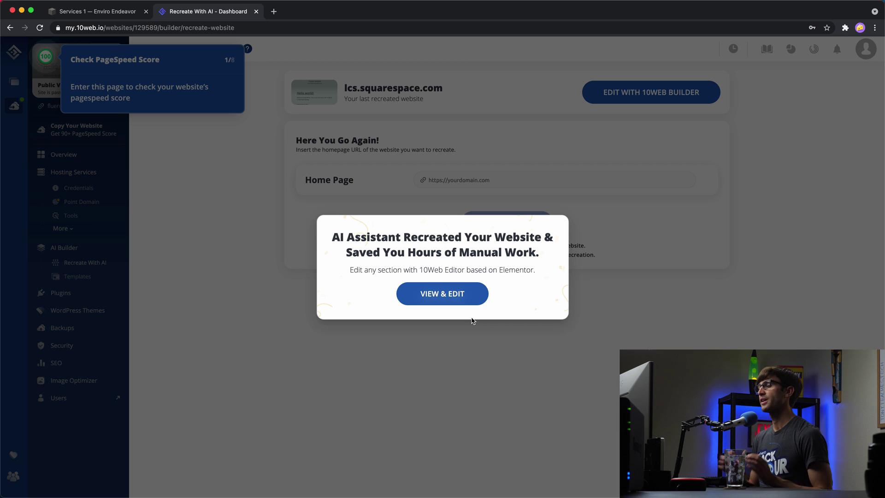
click(465, 301)
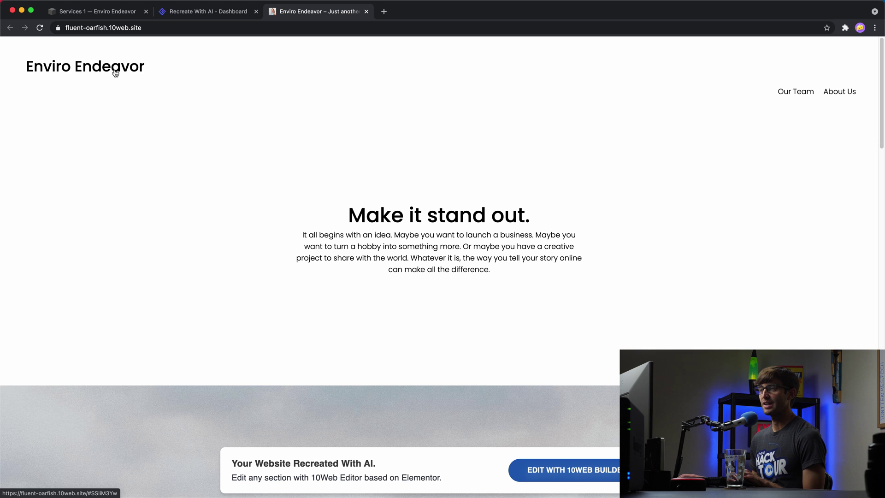
scroll(492, 143, down, 10)
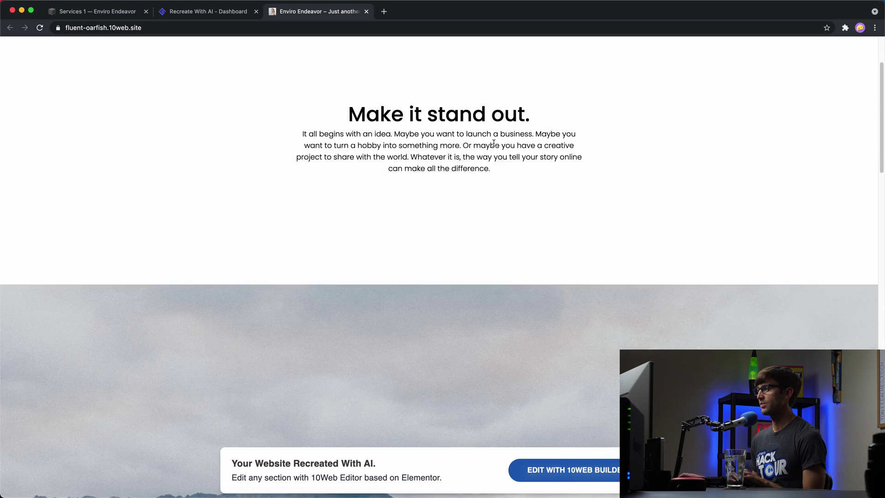
scroll(493, 143, down, 10)
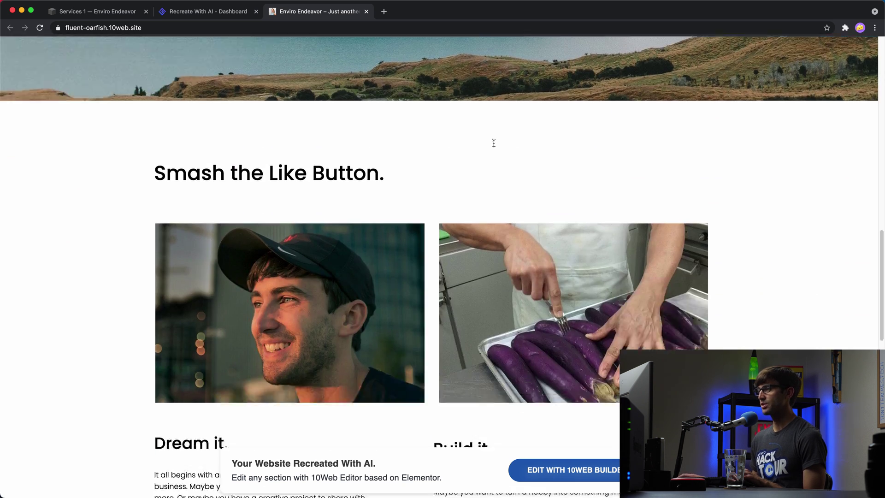
scroll(494, 143, down, 12)
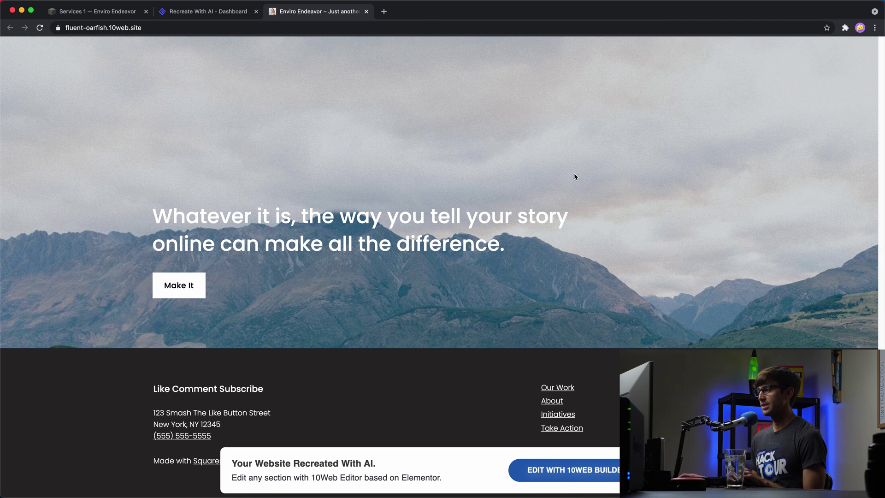
scroll(579, 184, up, 2)
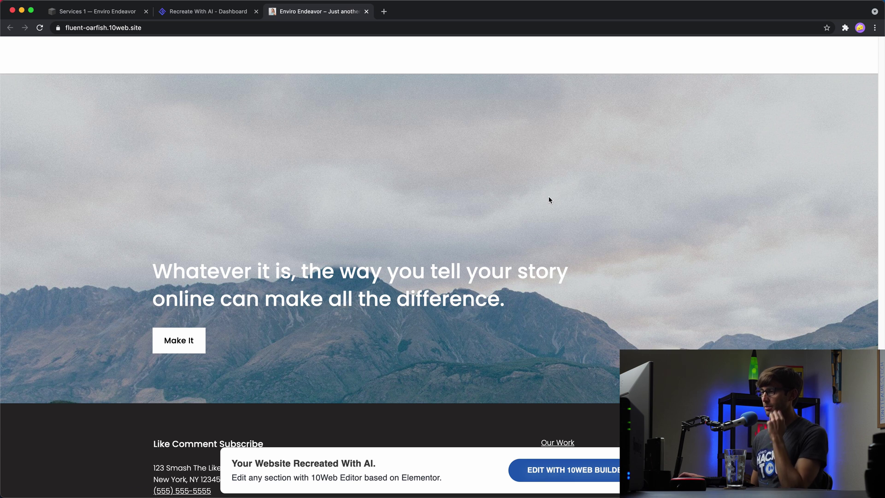
scroll(549, 196, down, 2)
Step: Compare the original Squarespace home page with the recreated WordPress home page
click(96, 17)
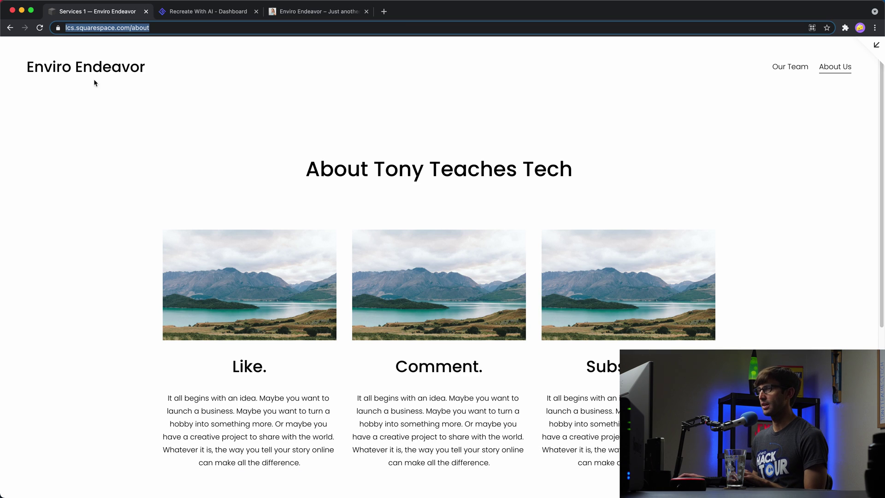
click(115, 71)
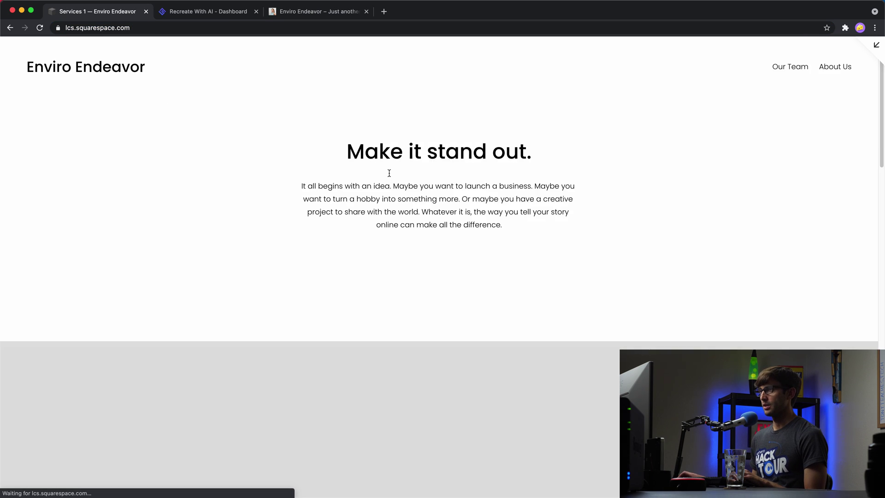
scroll(389, 185, down, 15)
scroll(404, 205, down, 10)
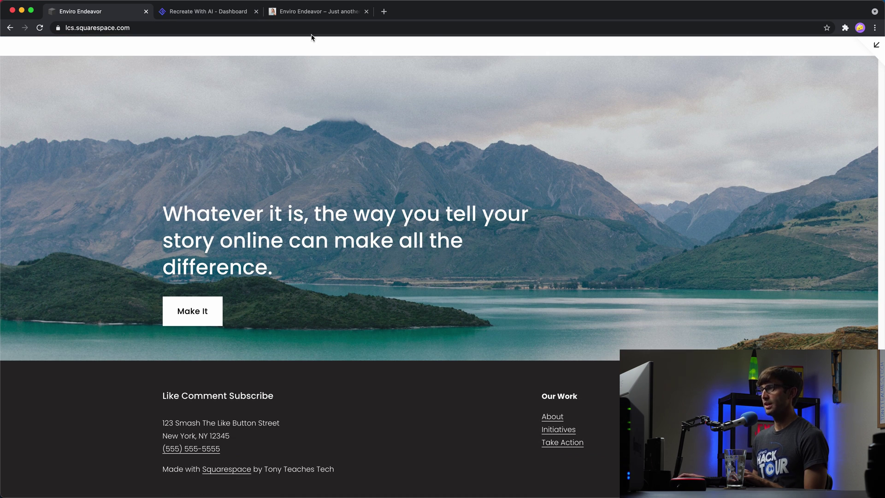
click(321, 10)
scroll(462, 211, up, 2)
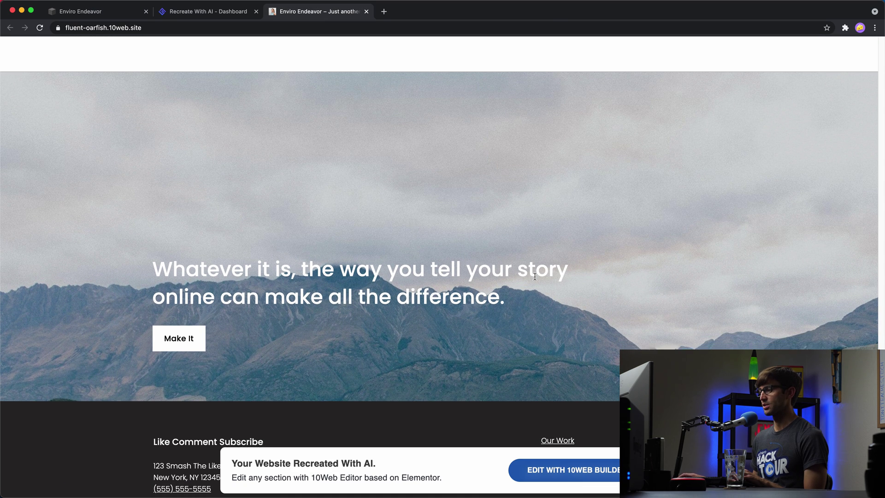
scroll(535, 277, down, 2)
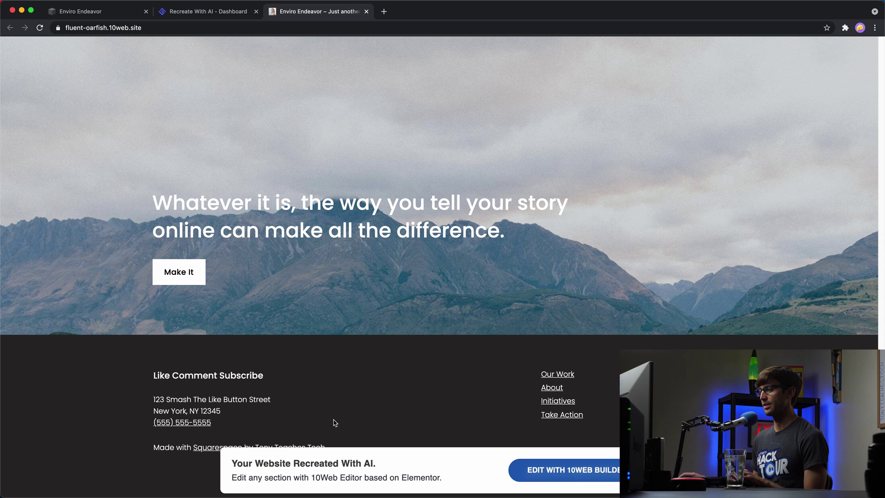
scroll(470, 367, up, 10)
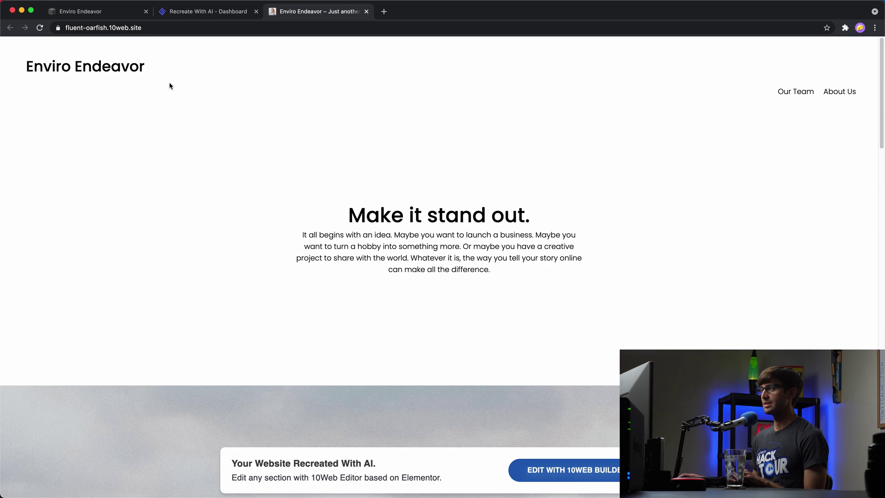
click(796, 96)
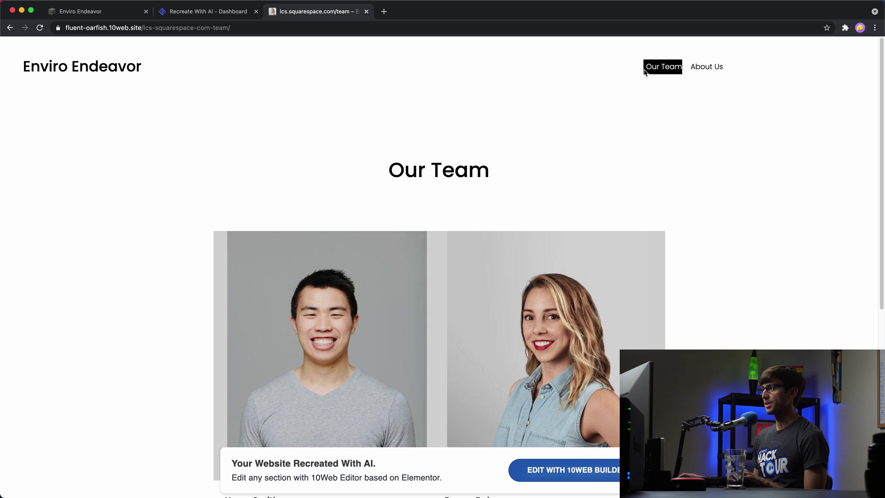
scroll(580, 151, down, 3)
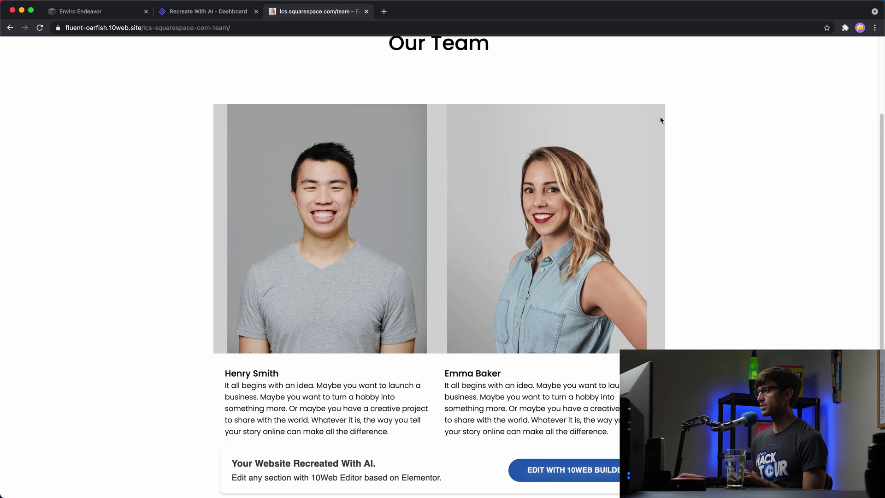
click(52, 17)
scroll(715, 104, up, 15)
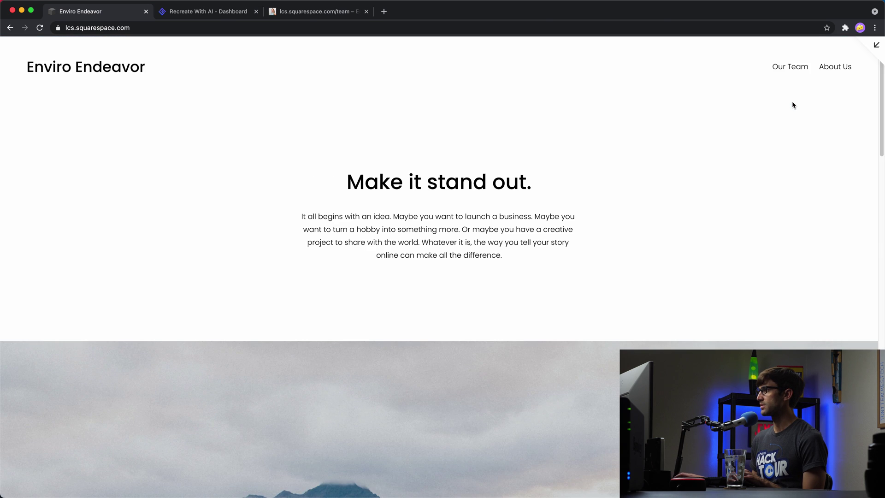
click(790, 72)
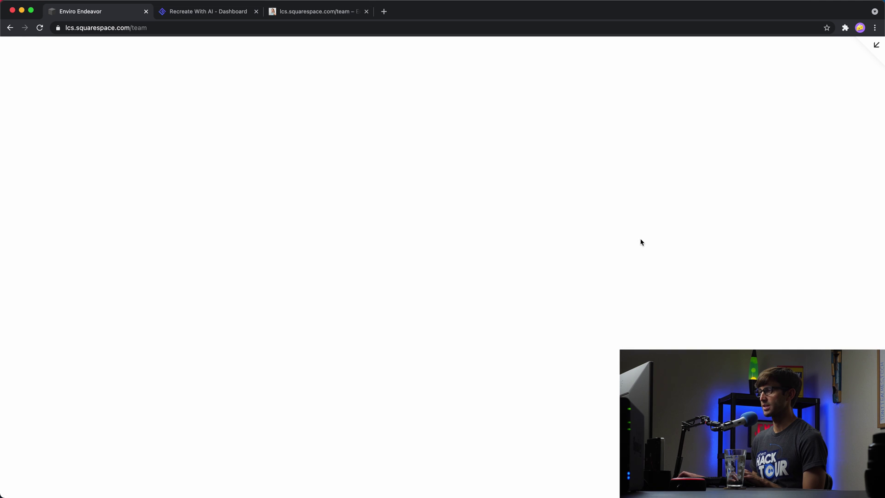
scroll(641, 241, down, 2)
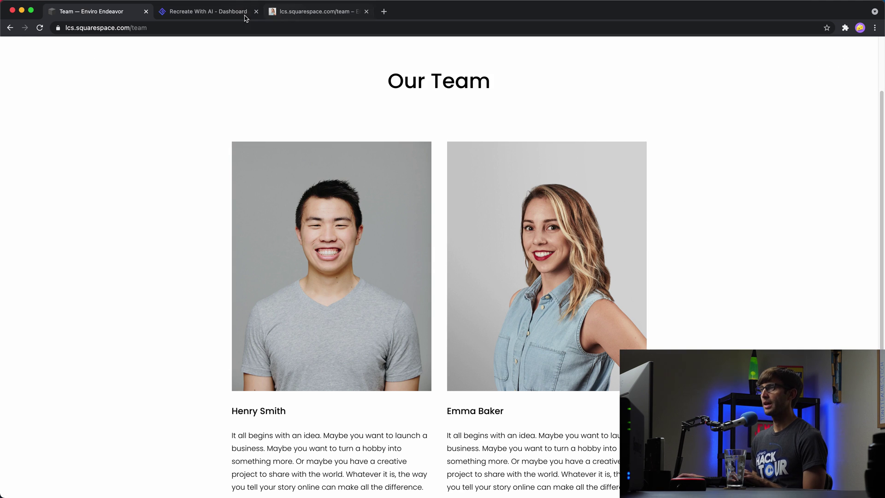
click(276, 10)
scroll(430, 184, down, 3)
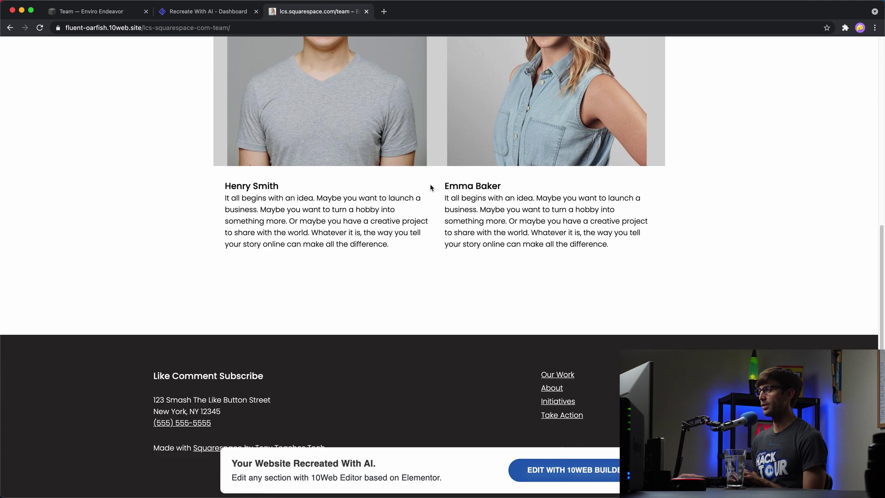
scroll(463, 203, up, 7)
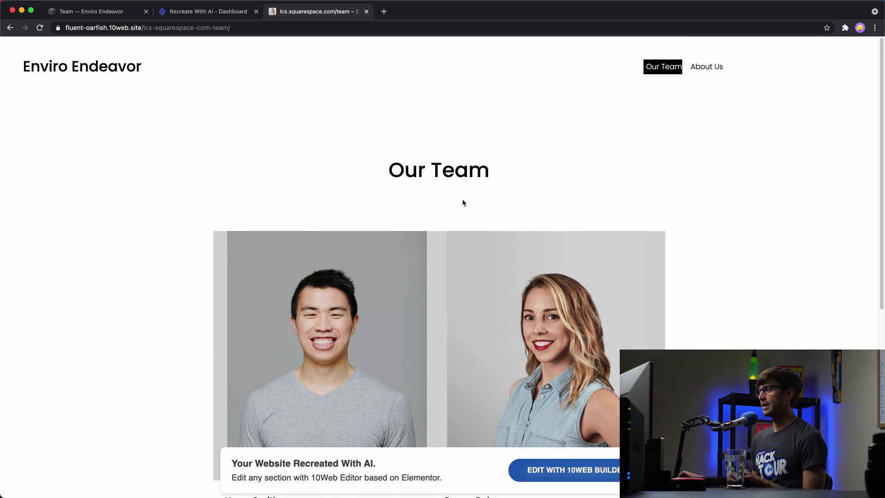
click(10, 28)
click(837, 92)
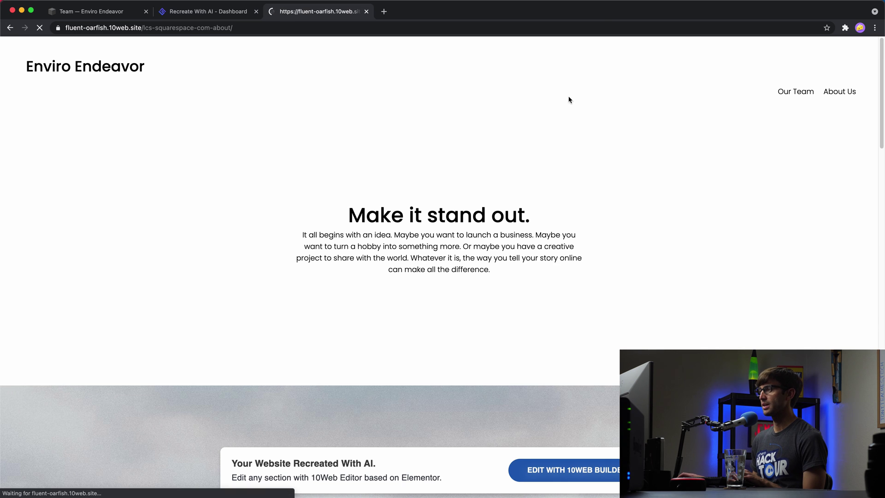
scroll(509, 207, down, 4)
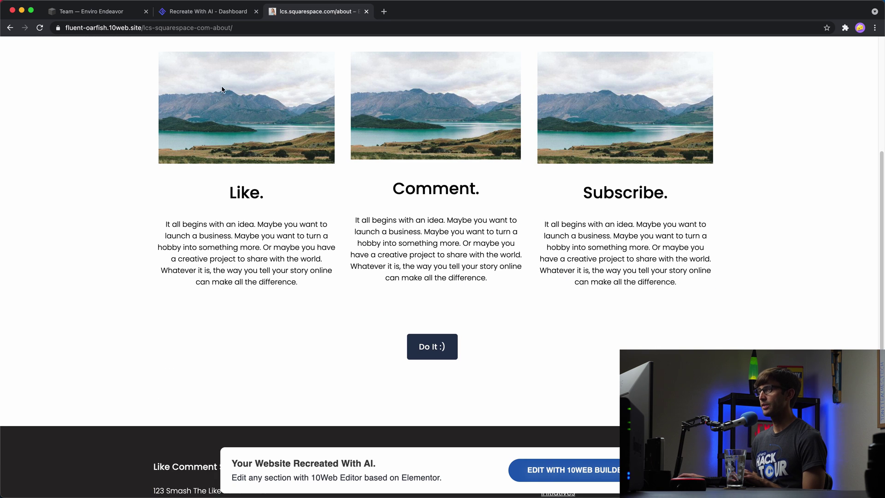
click(71, 8)
scroll(516, 140, up, 2)
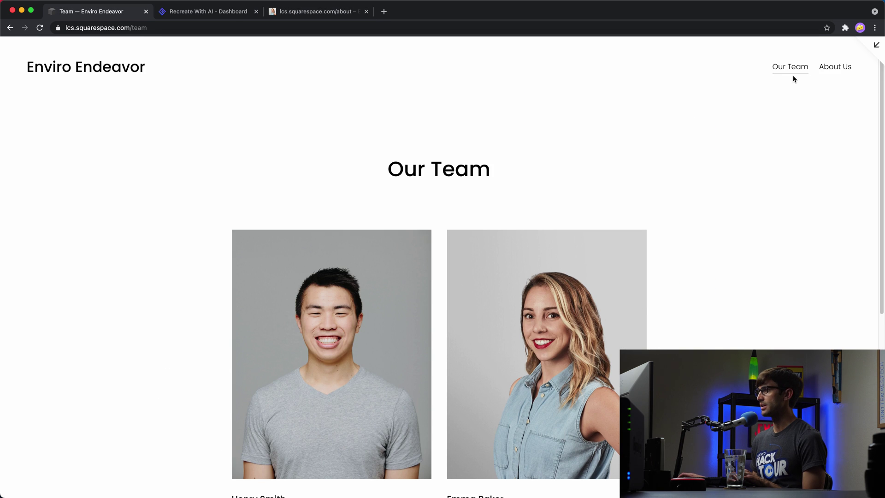
click(822, 67)
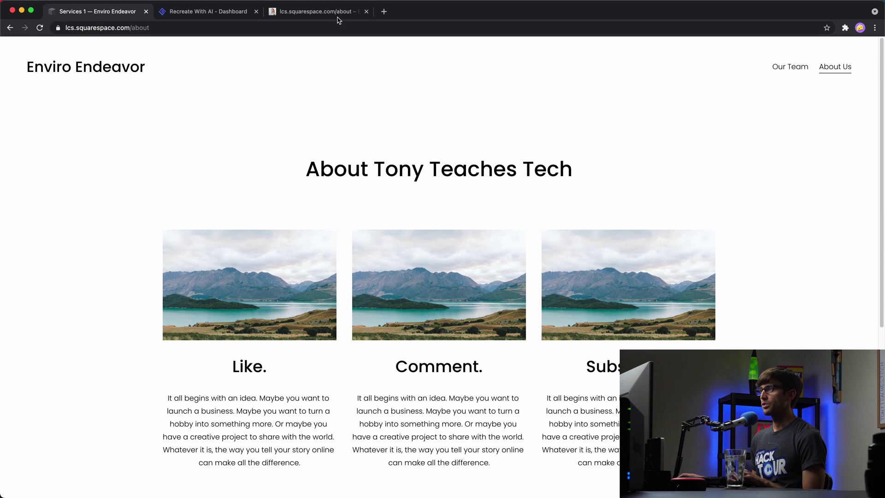
click(341, 13)
click(9, 28)
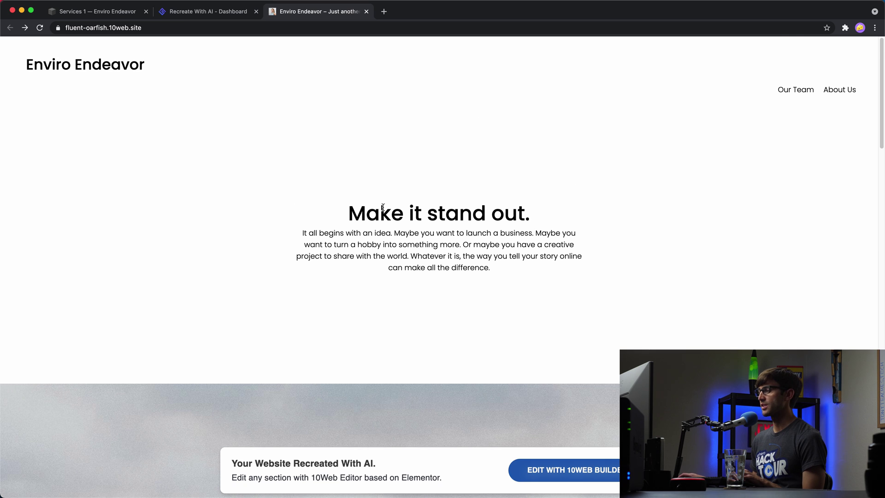
scroll(384, 208, down, 2)
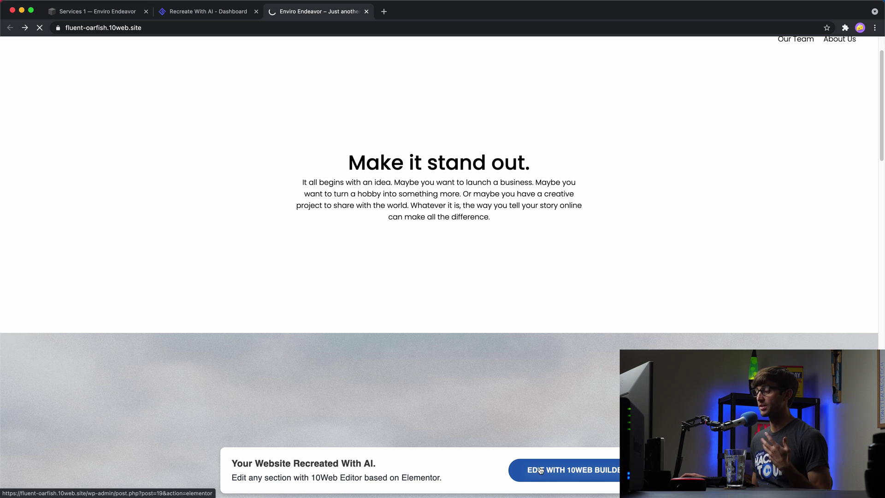
Step: Open the recreated Enviro Endeavor home page in the Elementor-based 10Web Builder
click(516, 458)
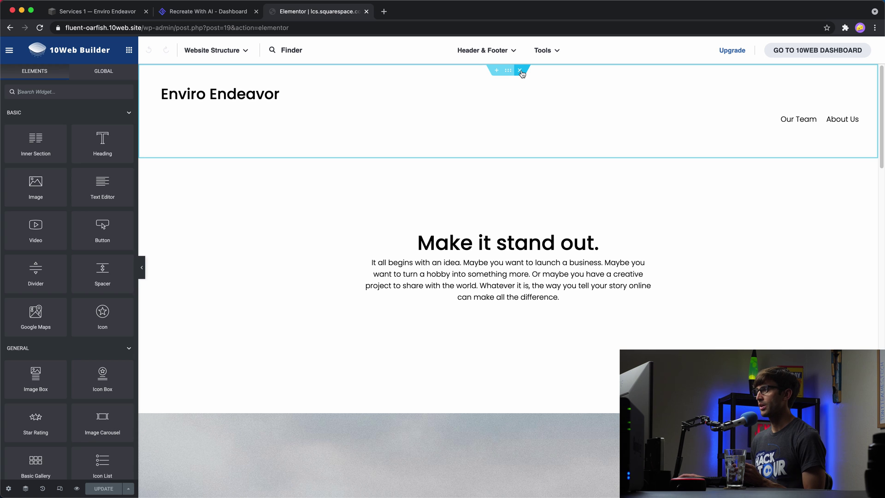
Step: Delete the duplicate header section and open the empty header0 template for editing
click(520, 71)
click(511, 51)
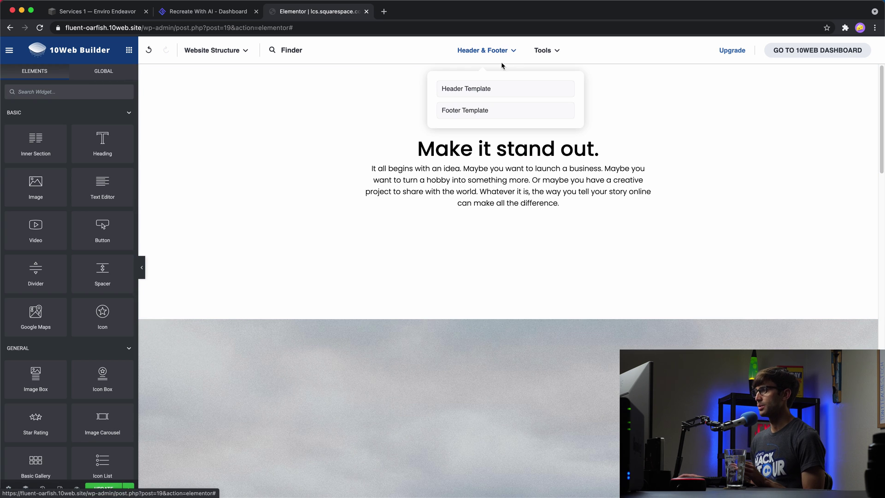
click(472, 93)
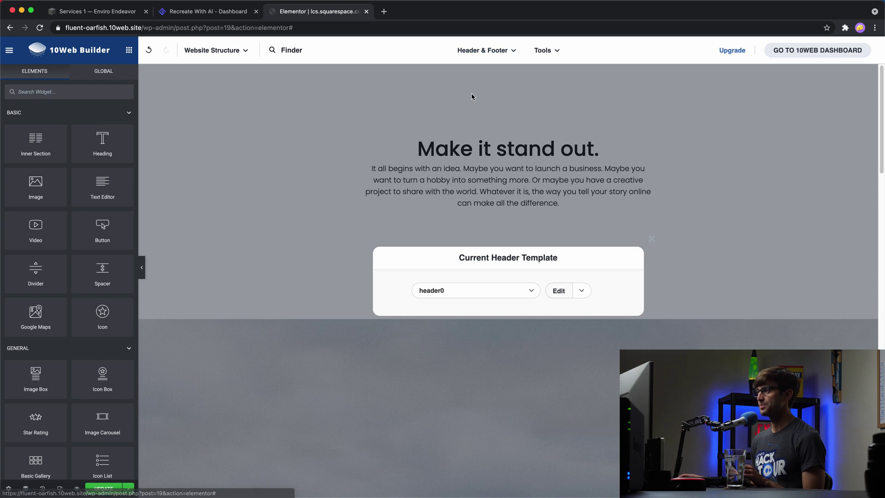
click(559, 292)
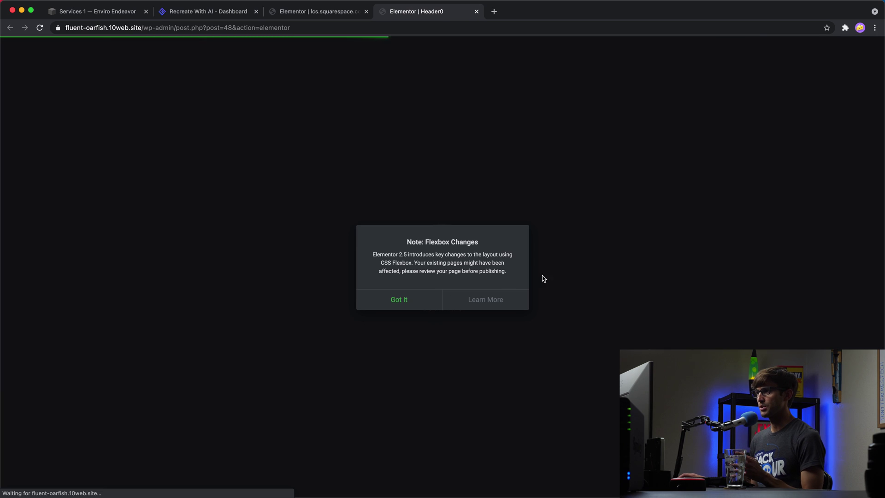
click(427, 297)
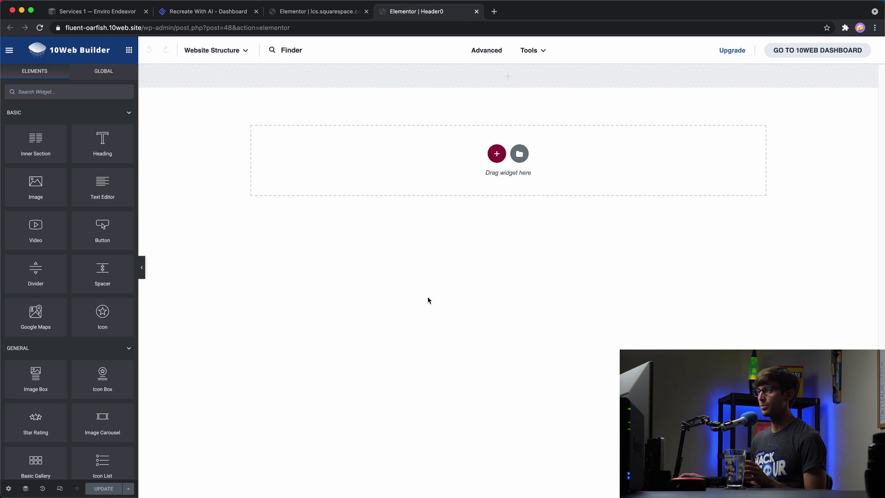
Step: Add a two-column header section with Site Title on the left and Nav Menu on the right
click(497, 154)
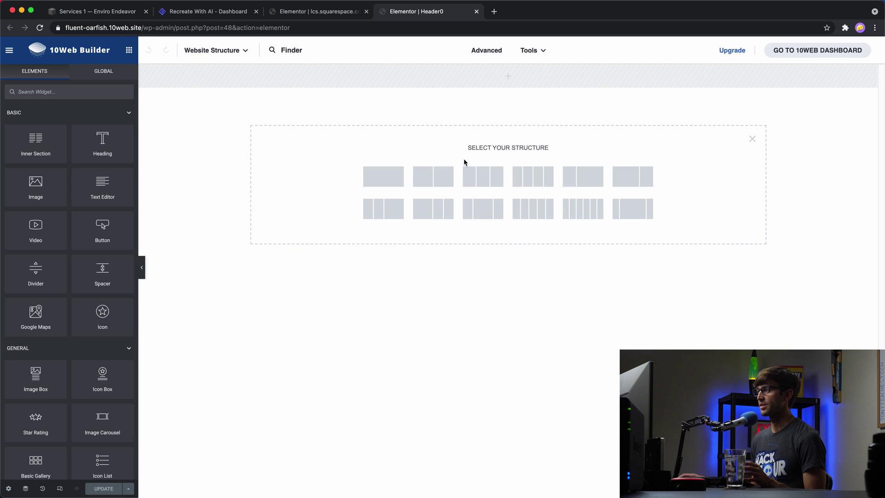
click(441, 178)
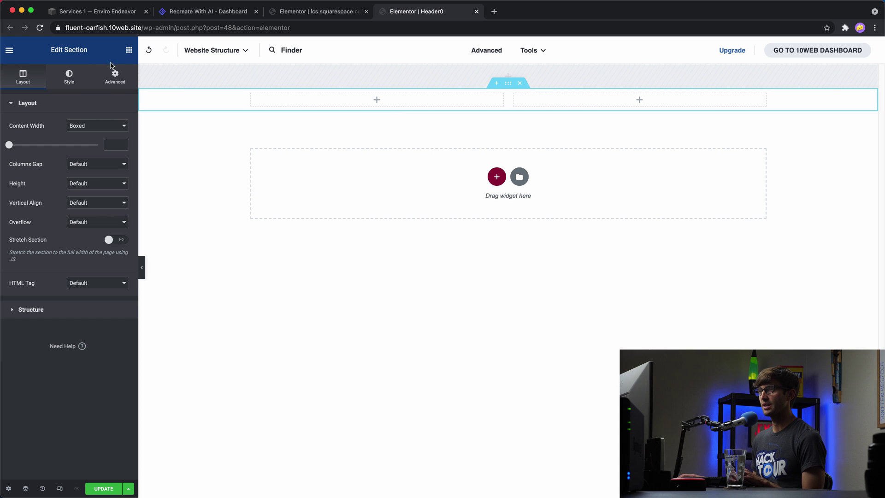
click(128, 51)
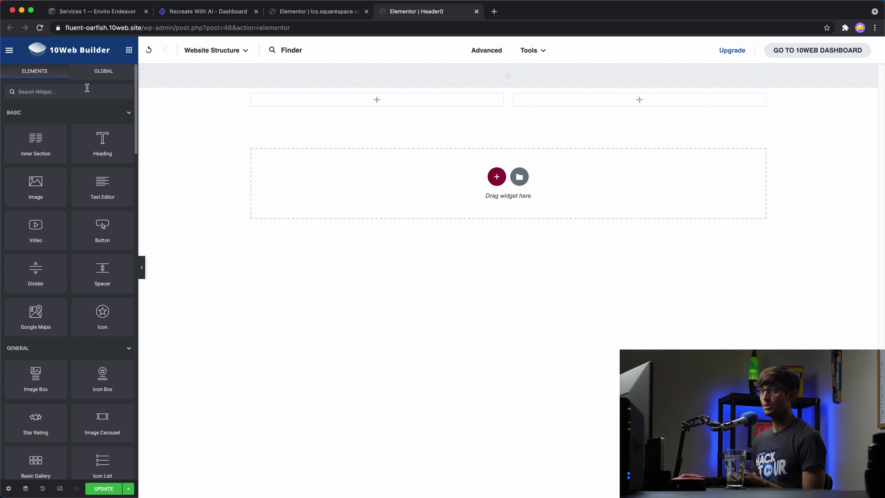
text(title)
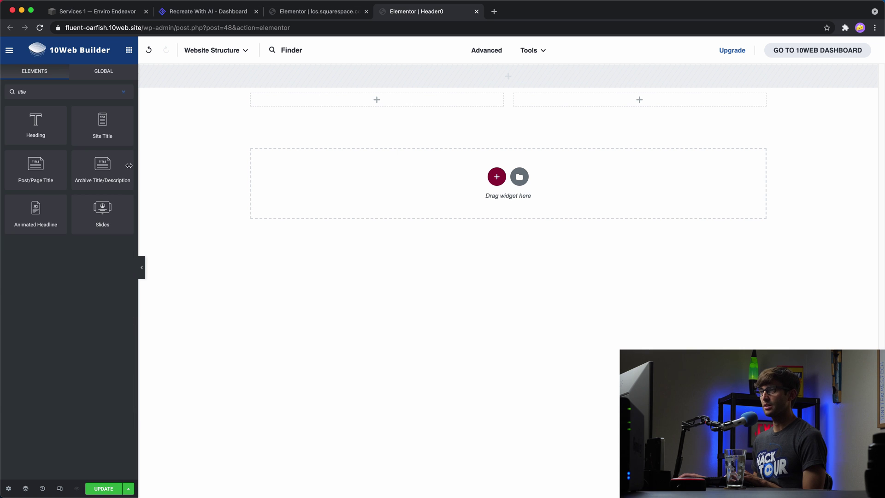
drag(103, 123, 366, 98)
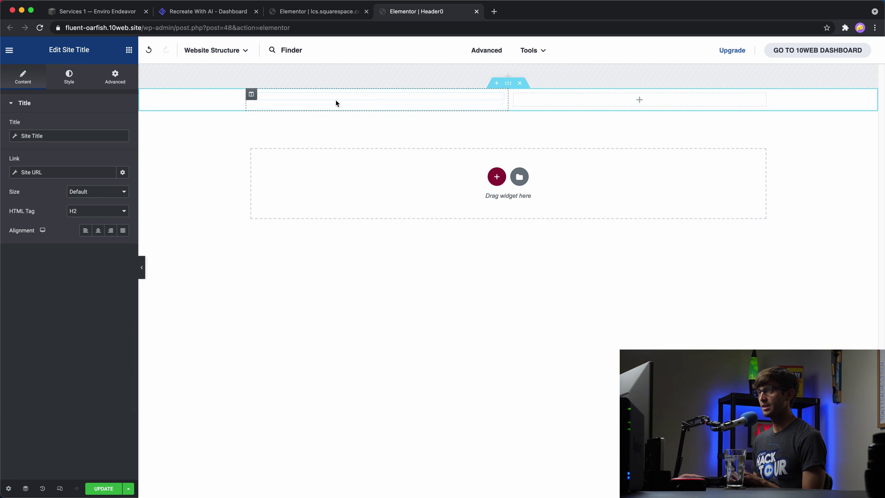
click(129, 49)
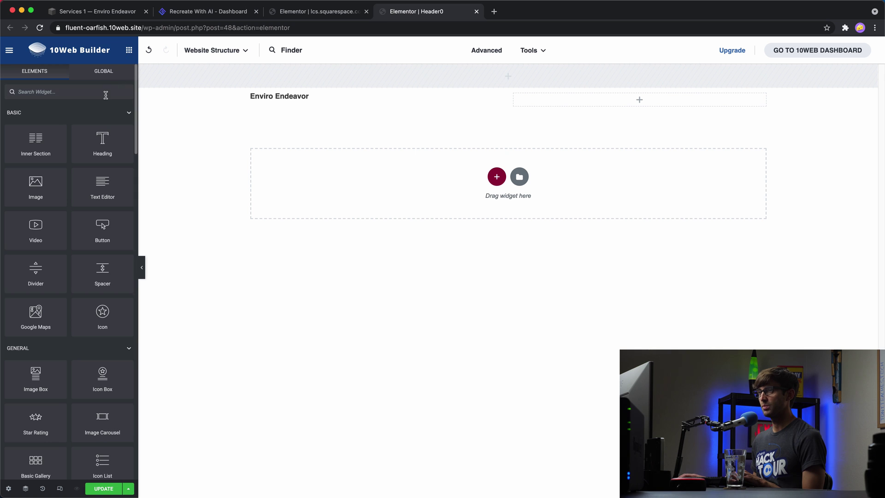
text(menu)
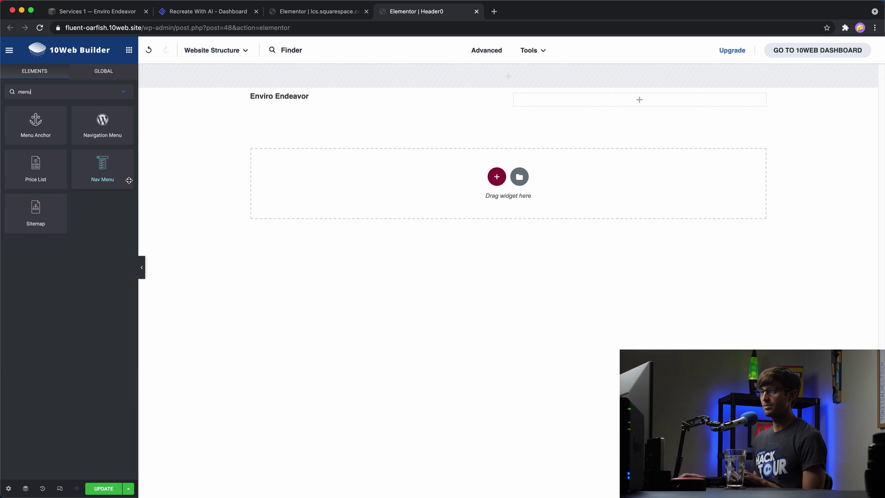
drag(98, 152, 601, 95)
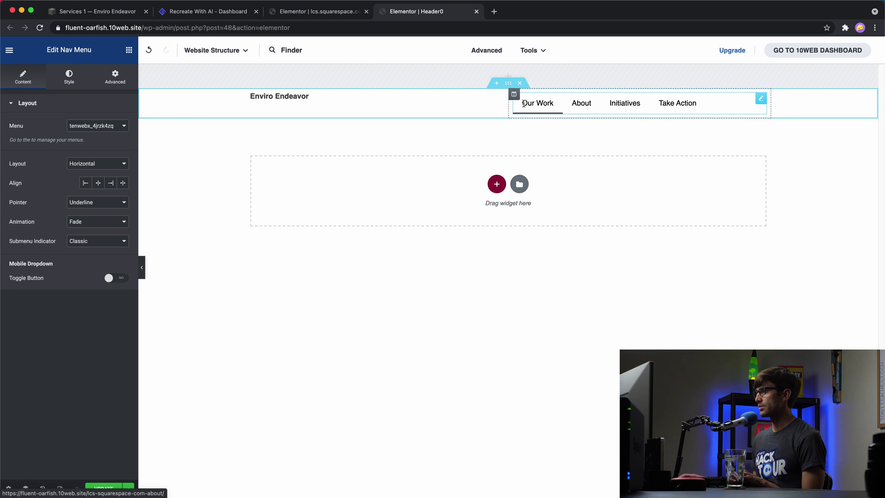
Step: Set the navigation to the tenwebx_u90wfbvv menu (Our Team, About Us), aligned right
click(98, 125)
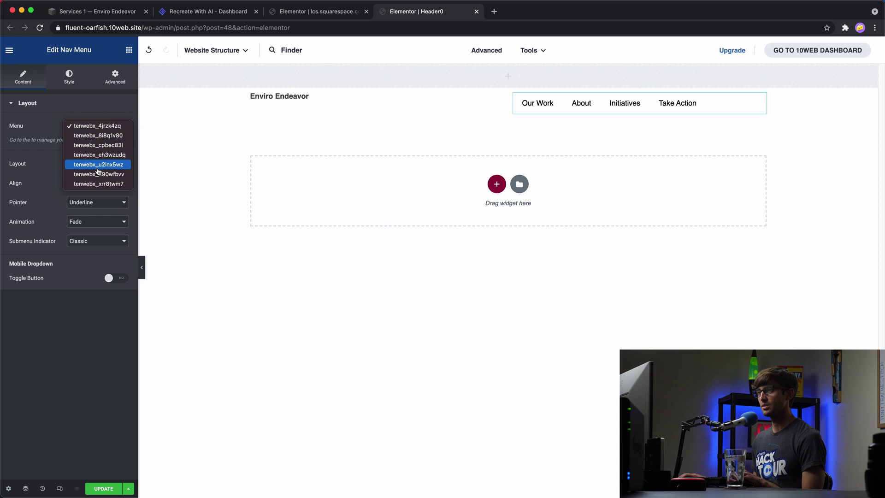
click(98, 166)
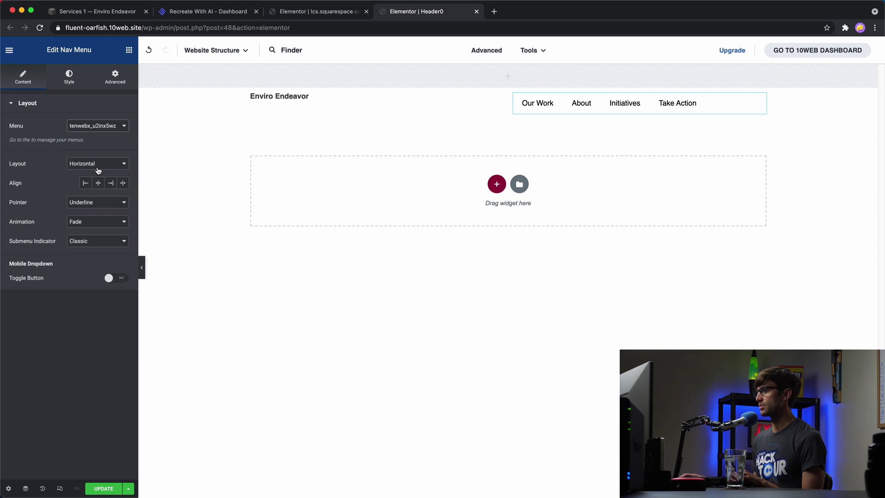
click(105, 125)
click(106, 109)
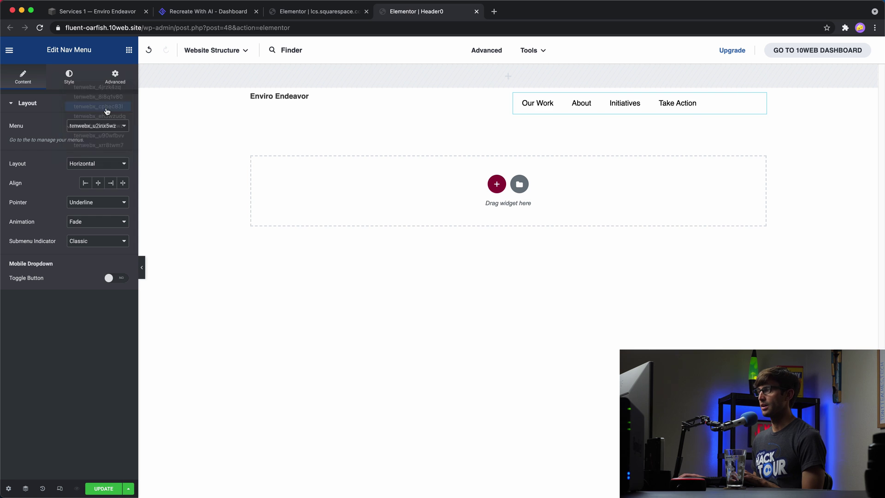
click(106, 127)
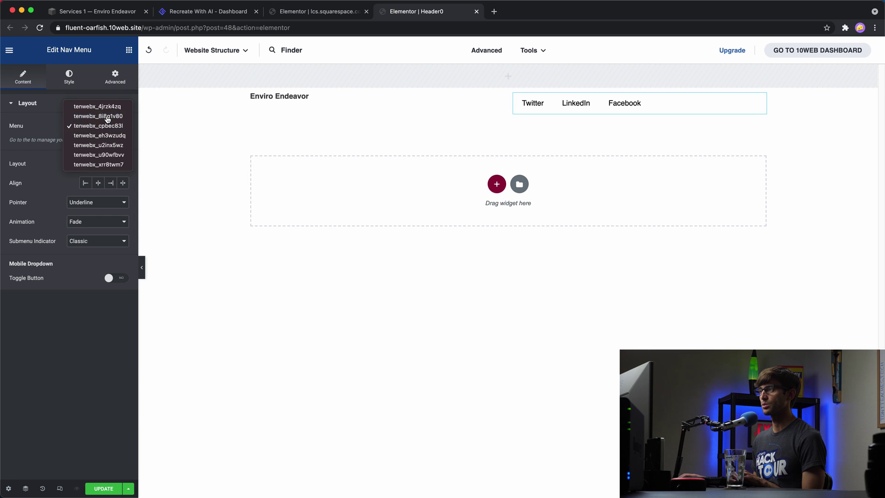
click(108, 118)
click(107, 123)
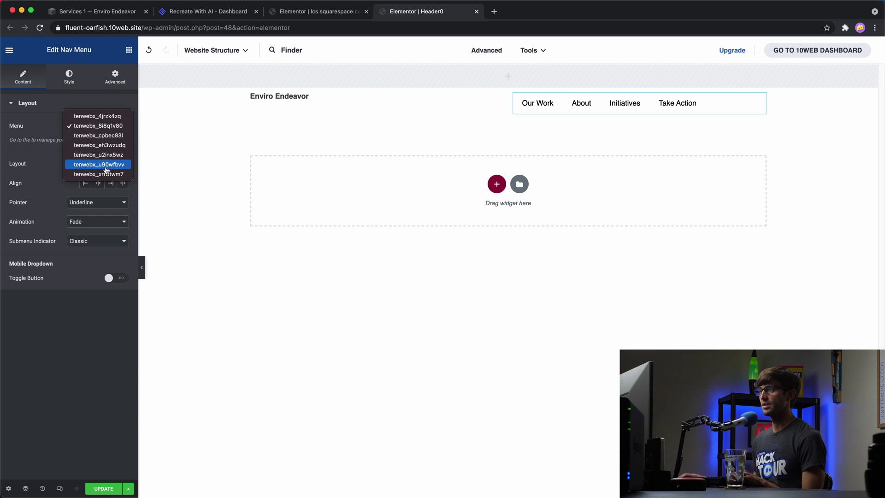
click(107, 113)
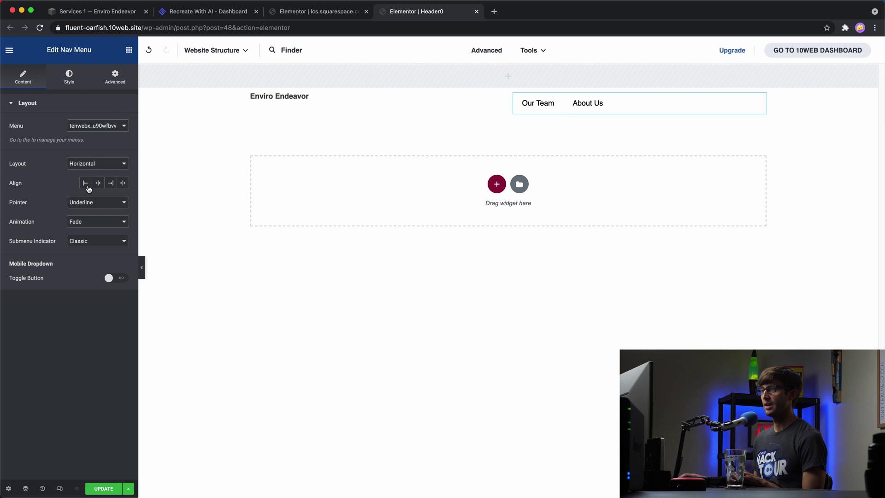
click(110, 183)
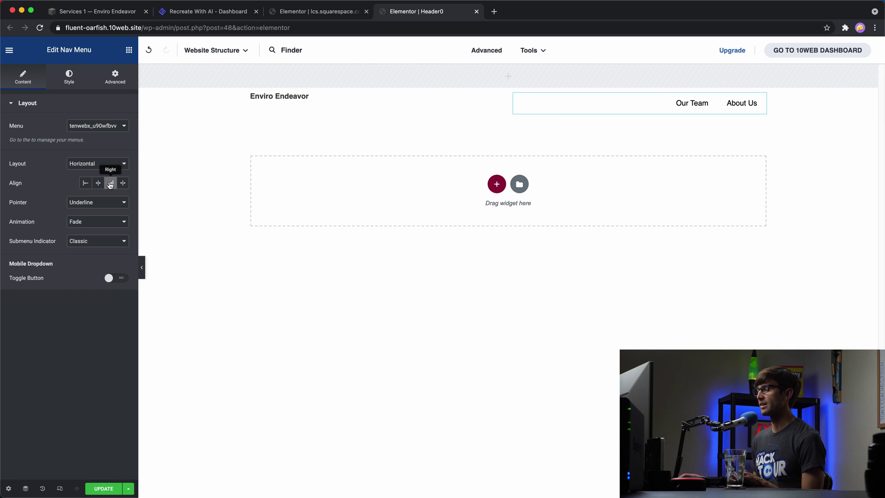
Step: Set the Enviro Endeavor site title's typography size to 28
click(286, 97)
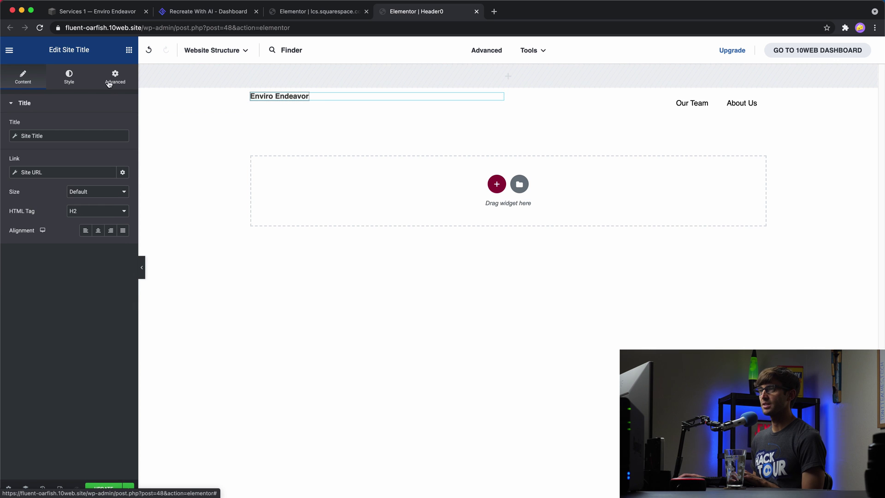
click(70, 78)
click(123, 145)
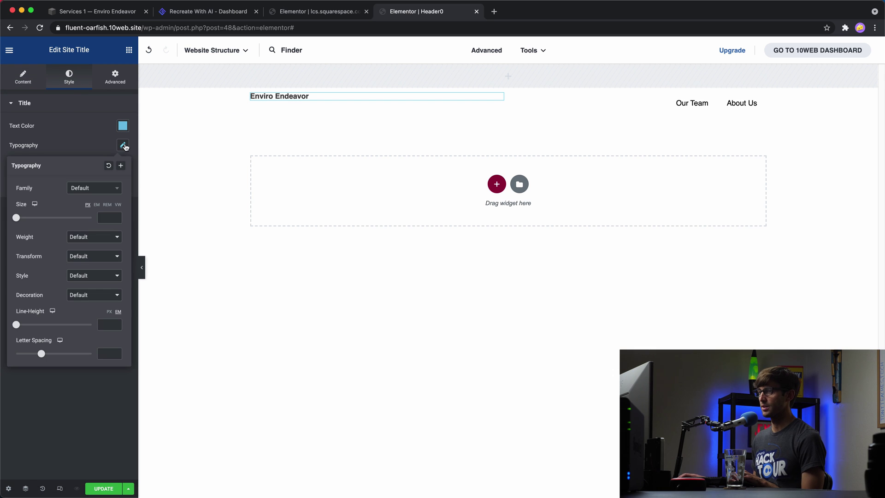
drag(16, 218, 28, 221)
Step: Give the site title 10 px linked padding on all sides
click(115, 76)
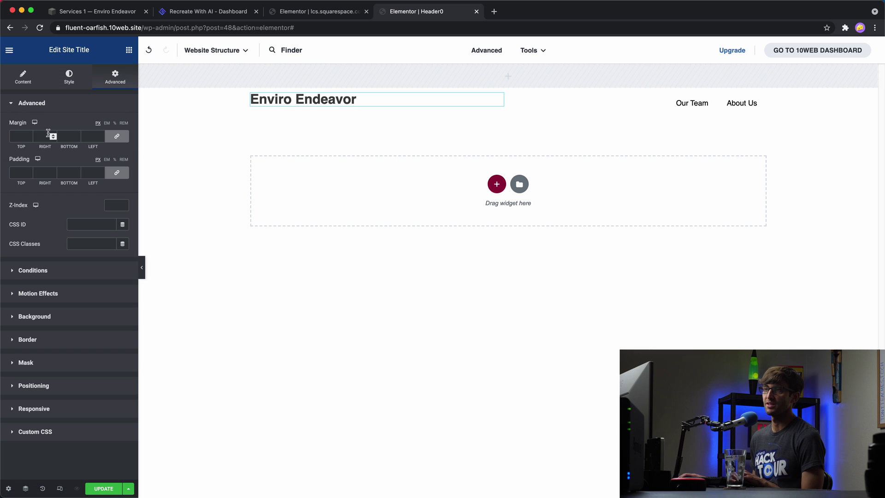
click(29, 171)
click(29, 172)
click(29, 171)
click(29, 171)
click(29, 172)
click(29, 171)
click(29, 171)
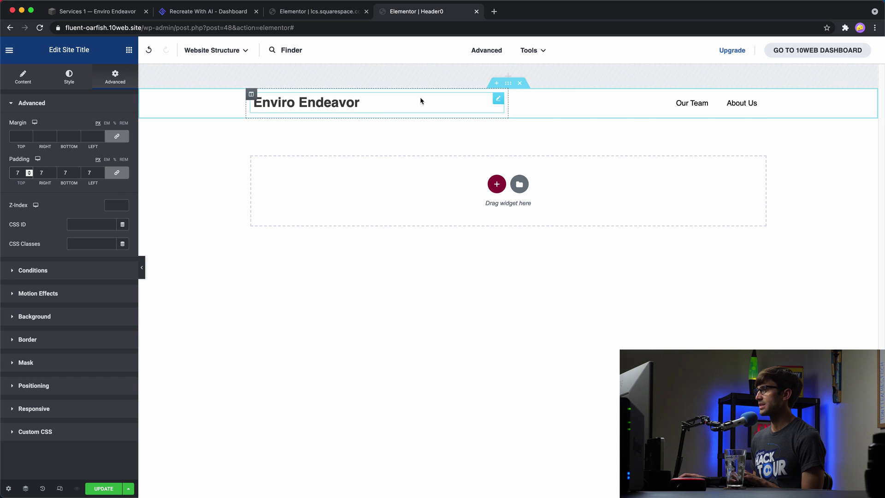
click(29, 171)
click(29, 171)
click(29, 171)
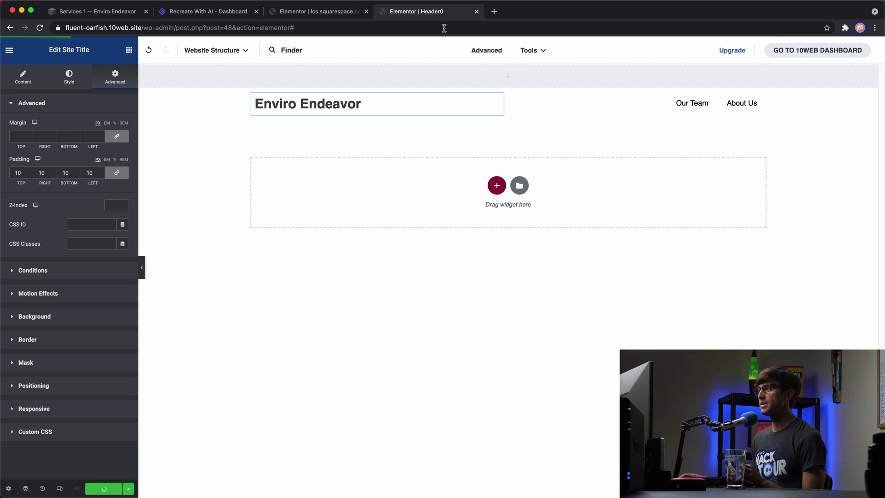
Step: Leave the header template and return to the home page editor
click(476, 11)
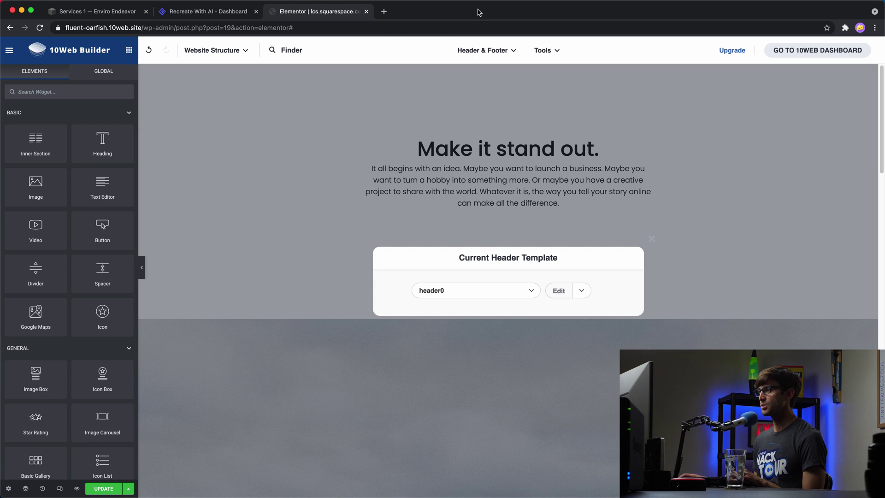
click(651, 238)
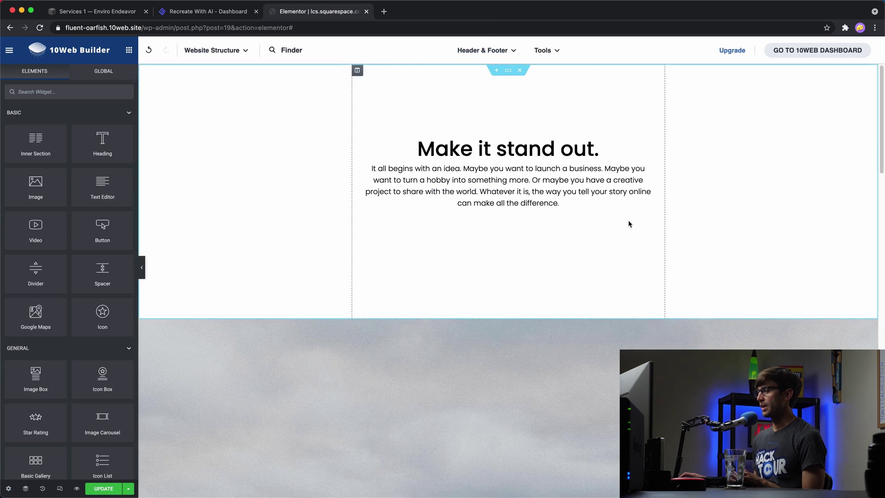
scroll(565, 183, down, 5)
scroll(565, 184, down, 8)
scroll(345, 137, up, 4)
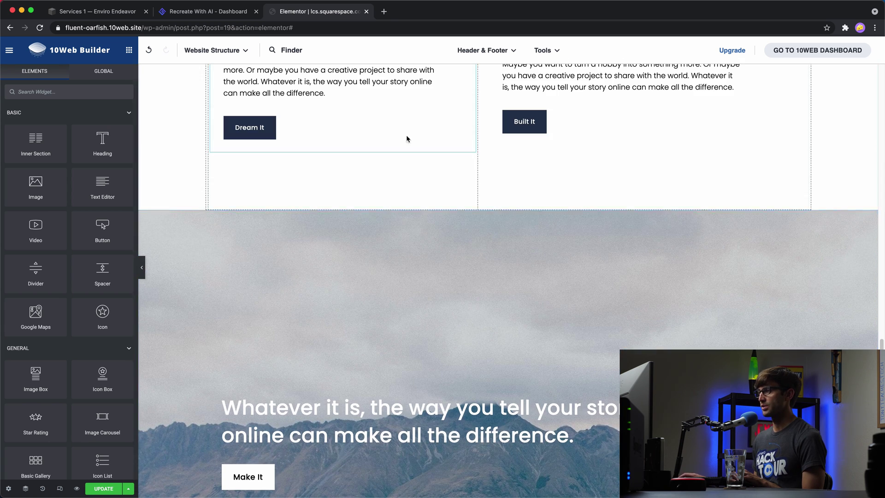
Step: Set the mountain hero section's background position to Center Center
click(507, 205)
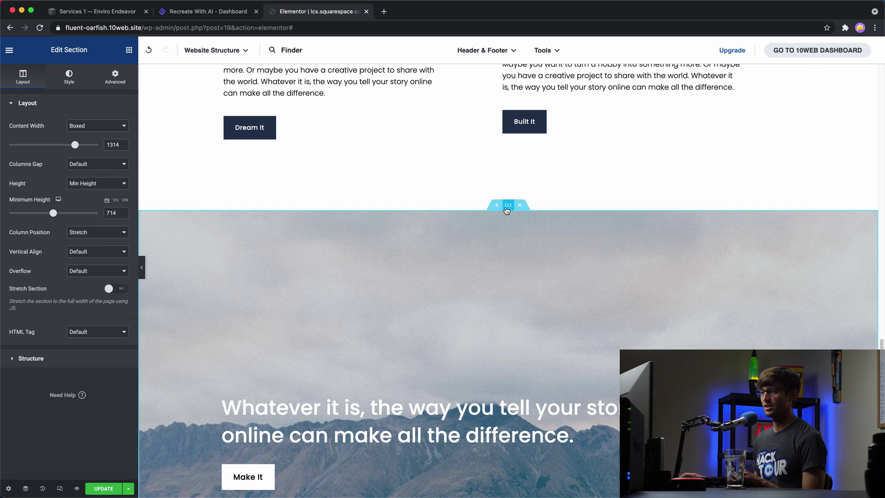
click(71, 78)
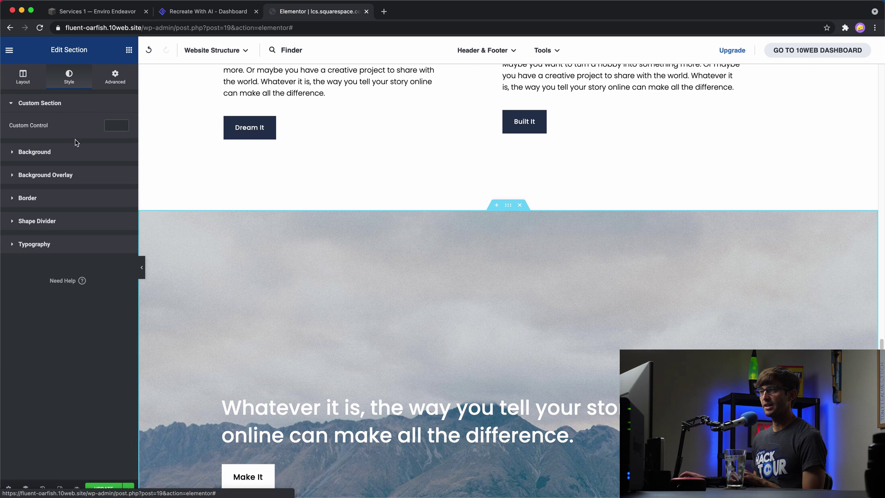
click(40, 153)
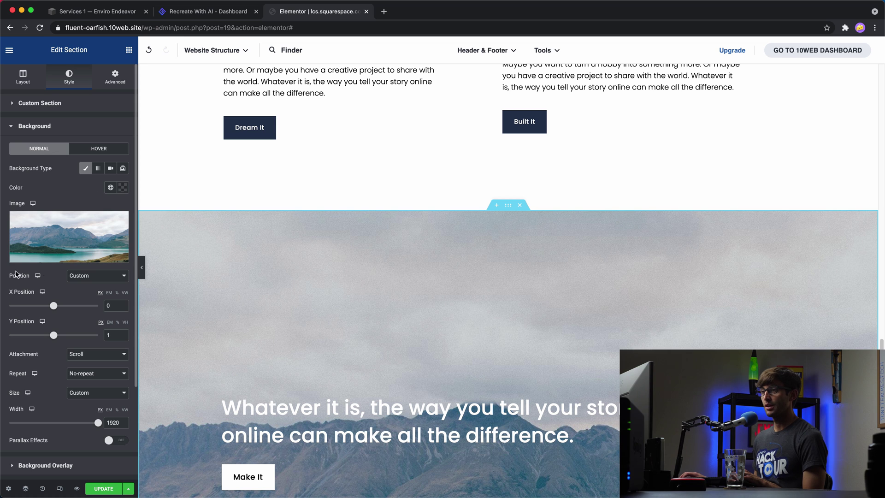
scroll(20, 279, down, 1)
click(90, 267)
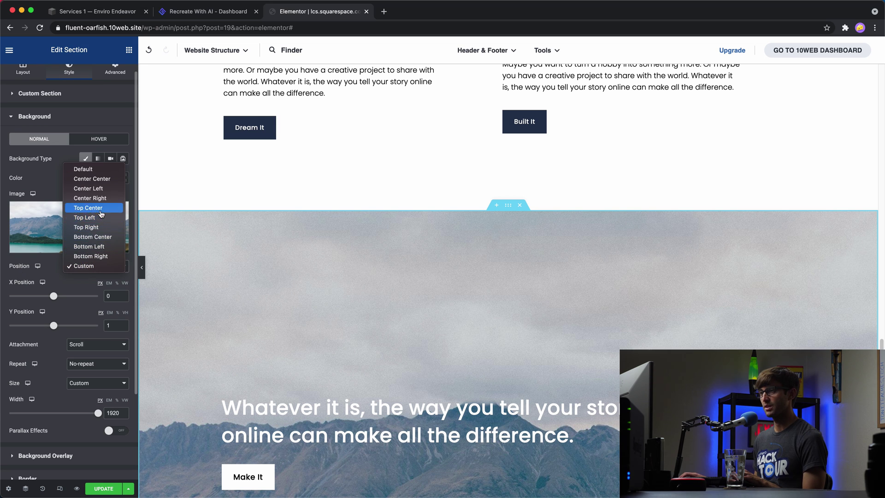
click(94, 181)
scroll(608, 277, down, 2)
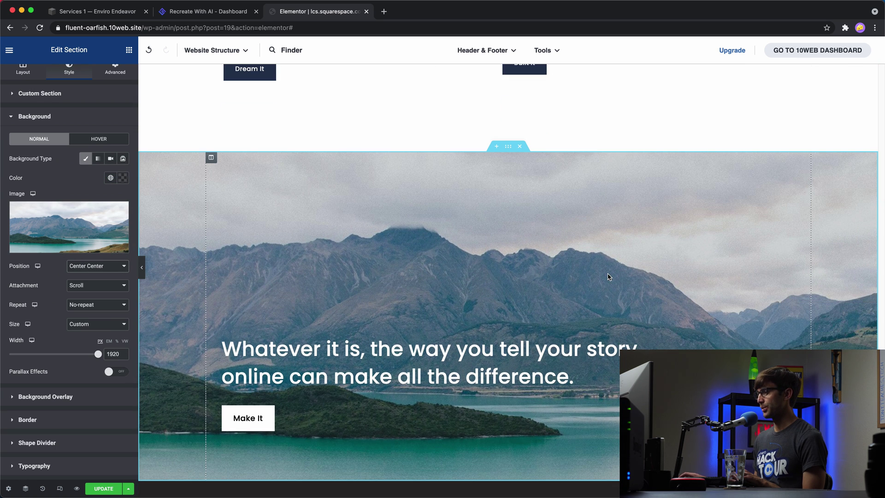
scroll(549, 320, down, 4)
scroll(549, 321, up, 2)
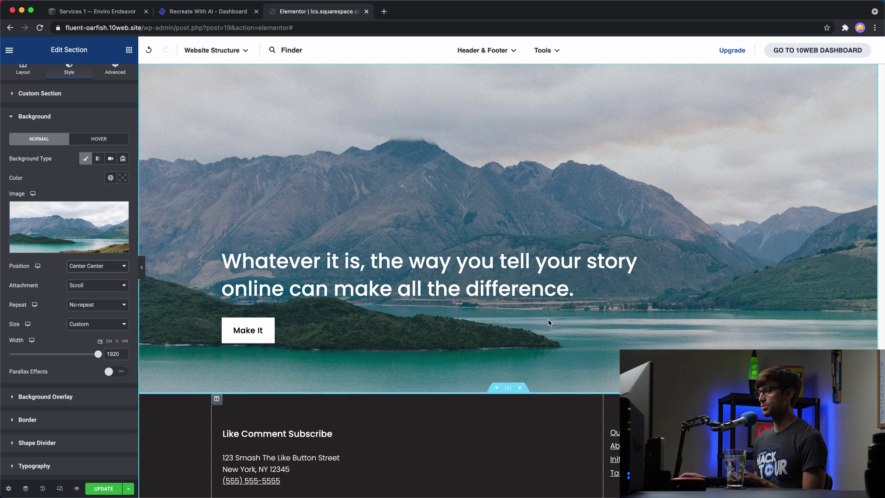
scroll(535, 318, up, 1)
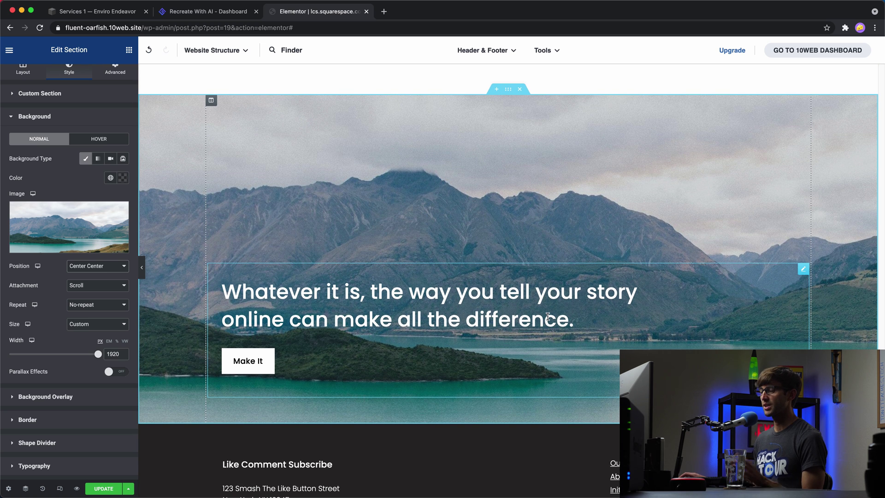
Step: Save the home page changes with UPDATE
click(105, 489)
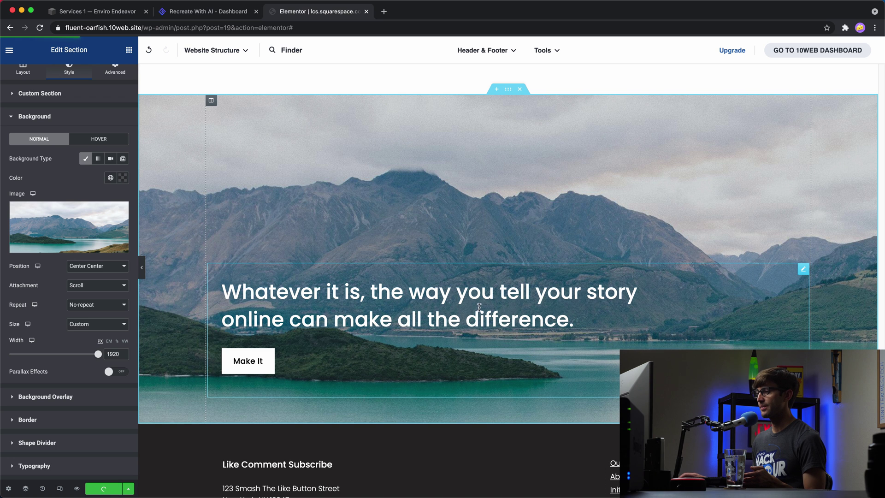
scroll(481, 307, up, 5)
scroll(481, 308, down, 15)
Step: Open the About page and switch its header template to header0
click(241, 52)
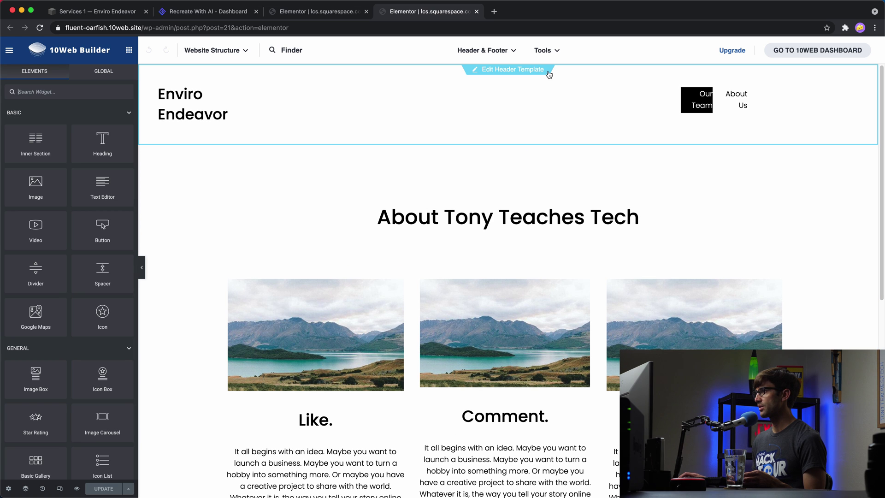
click(536, 76)
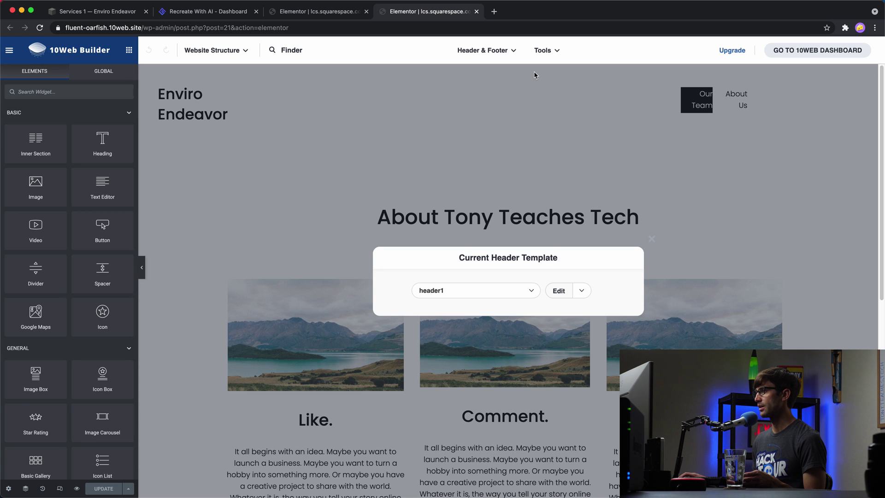
click(526, 293)
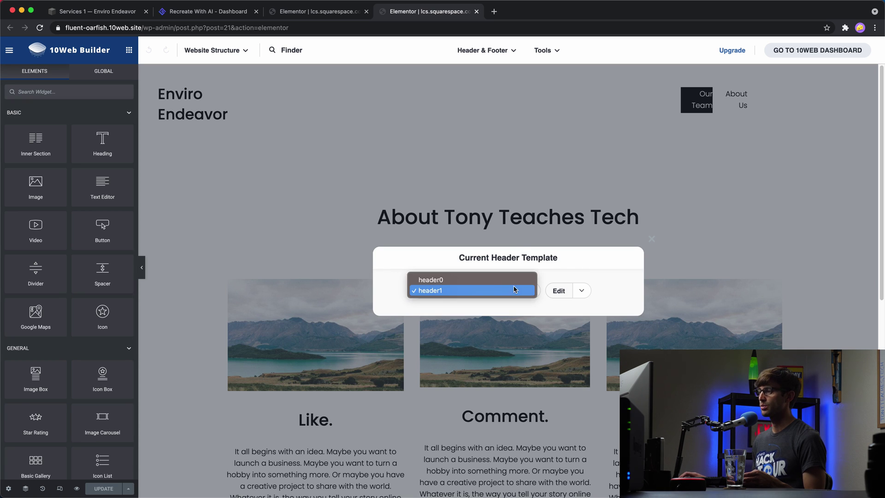
click(481, 281)
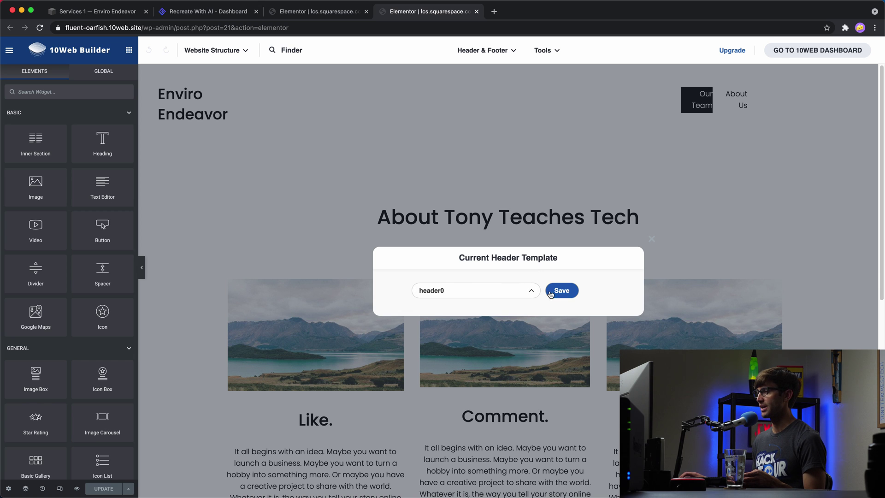
click(649, 240)
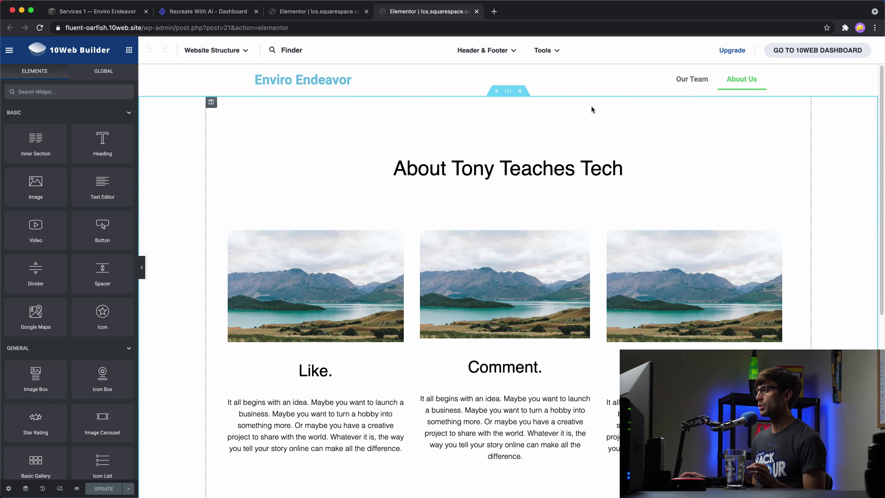
Step: Review the About page with its new header, then bring up the page list
scroll(594, 123, down, 3)
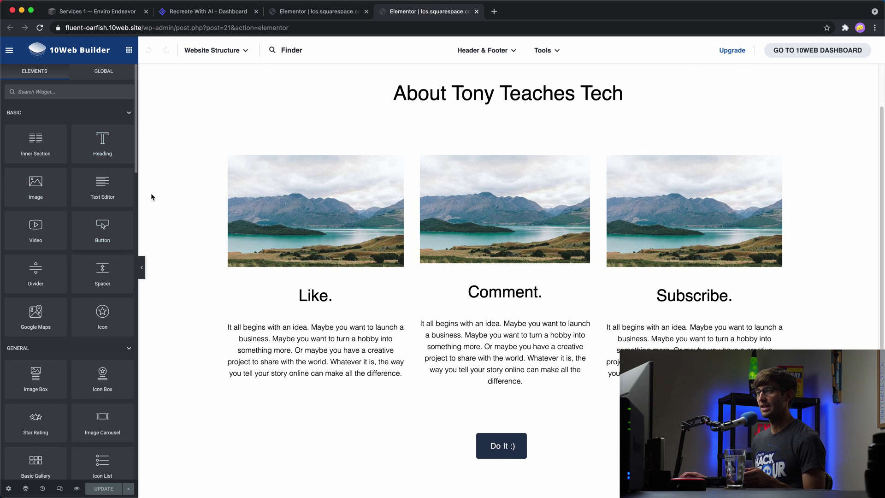
scroll(496, 173, down, 5)
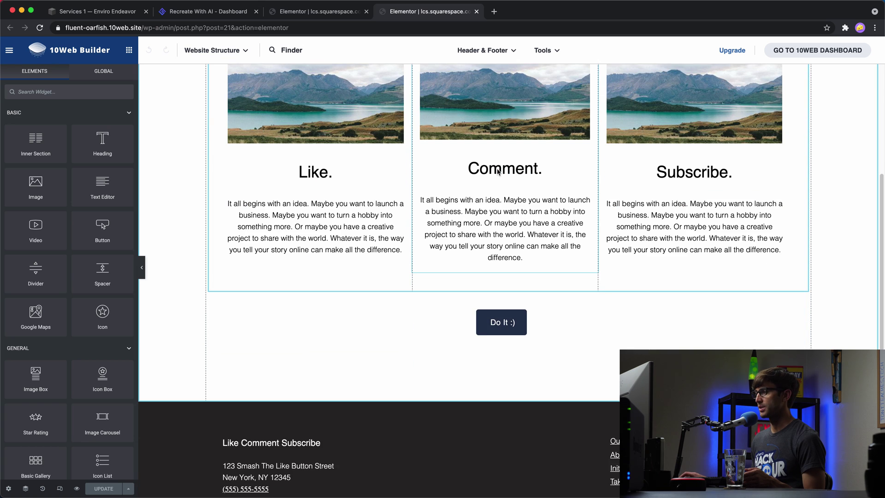
scroll(498, 171, up, 8)
click(245, 50)
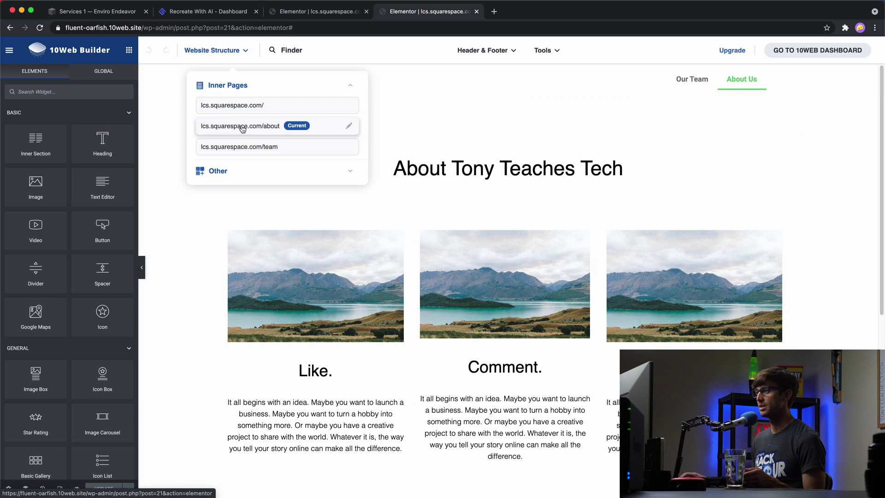
Step: Open the Our Team page and make the left photo column's background fully transparent
click(246, 147)
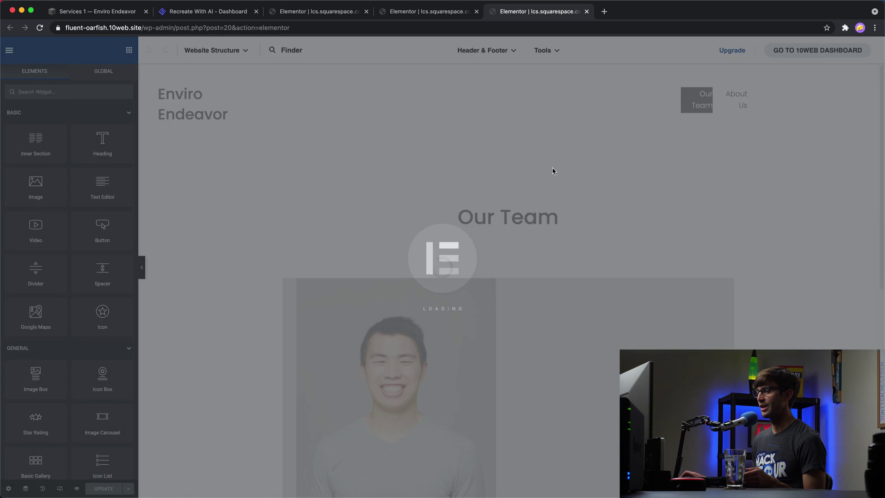
scroll(516, 178, down, 3)
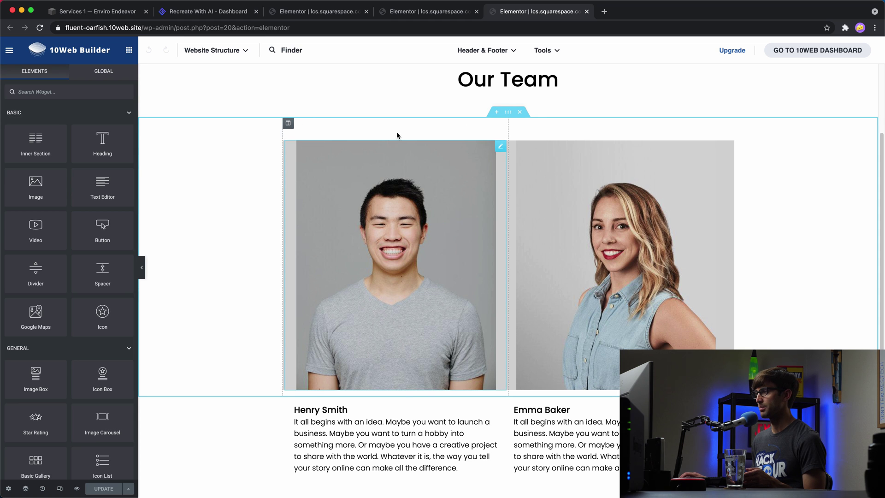
click(288, 124)
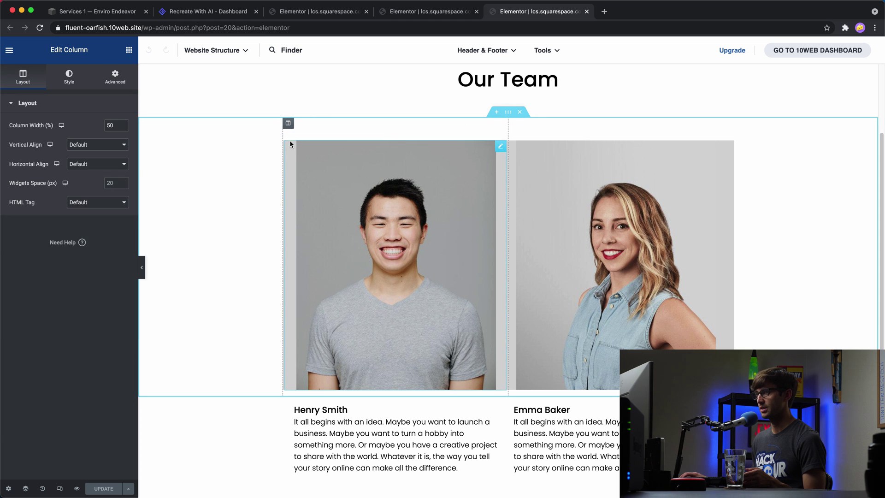
click(63, 83)
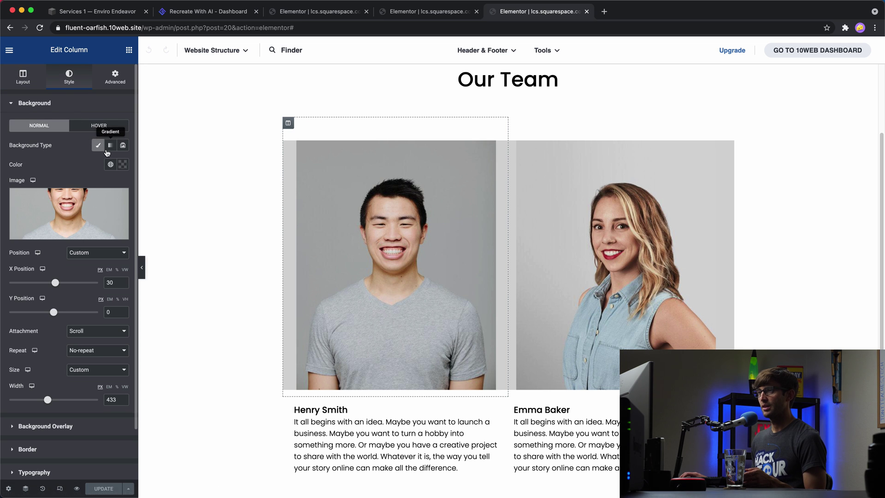
click(123, 165)
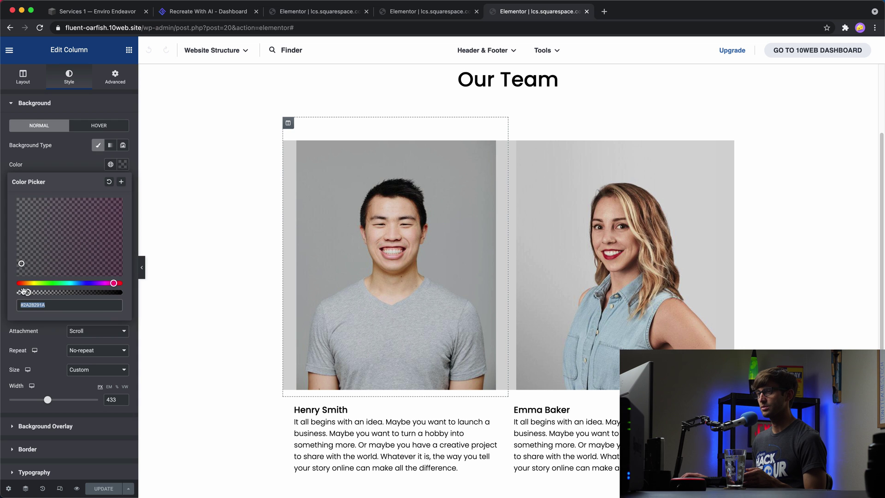
drag(20, 269, 2, 296)
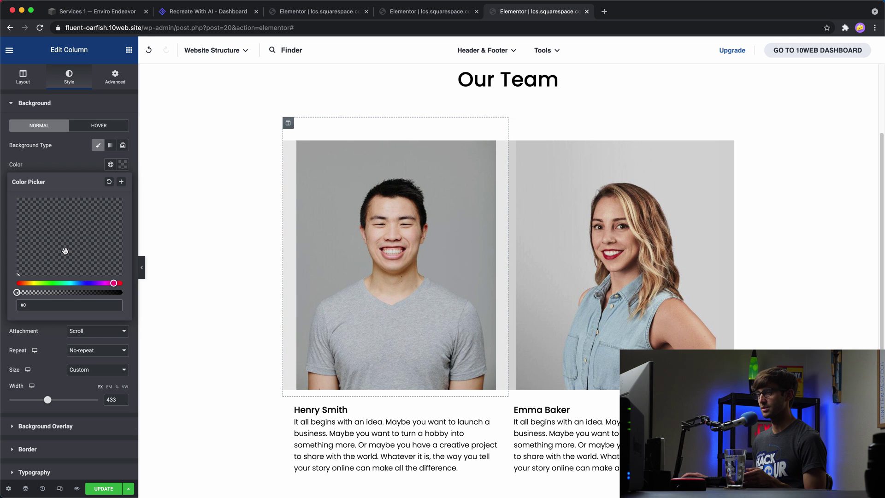
Step: Remove the dark background overlay from the left team photo column
click(104, 130)
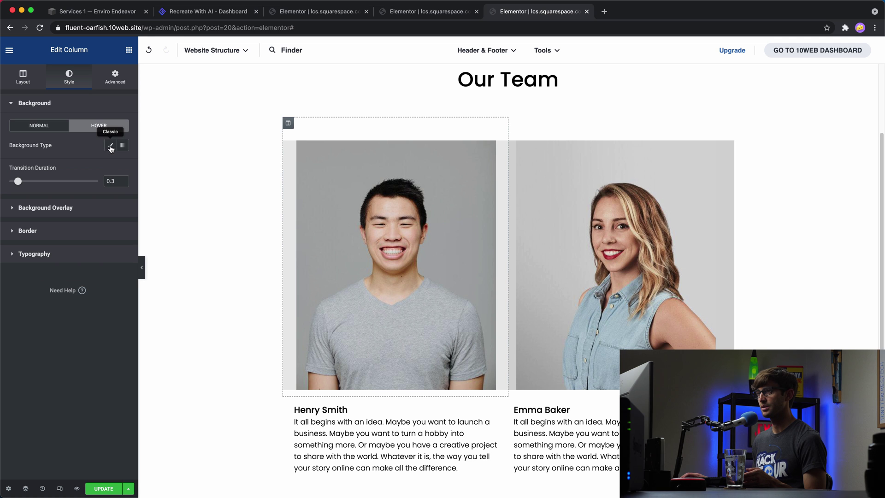
click(113, 146)
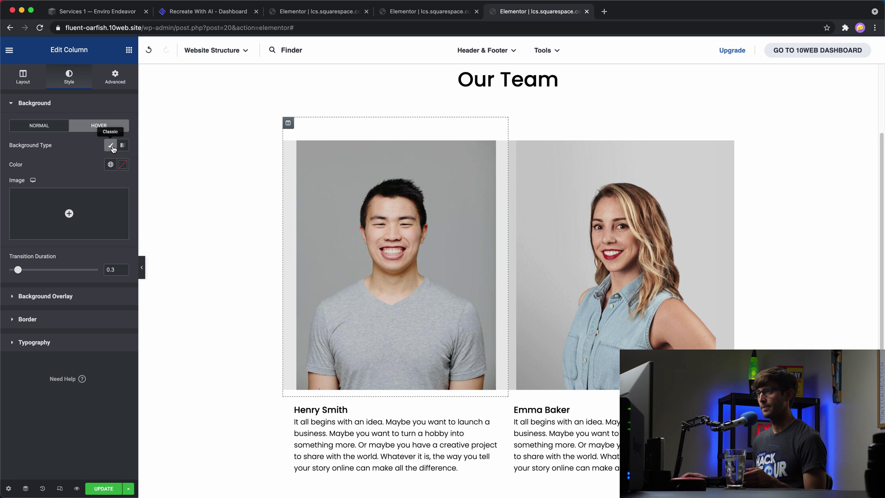
click(59, 127)
scroll(59, 355, down, 2)
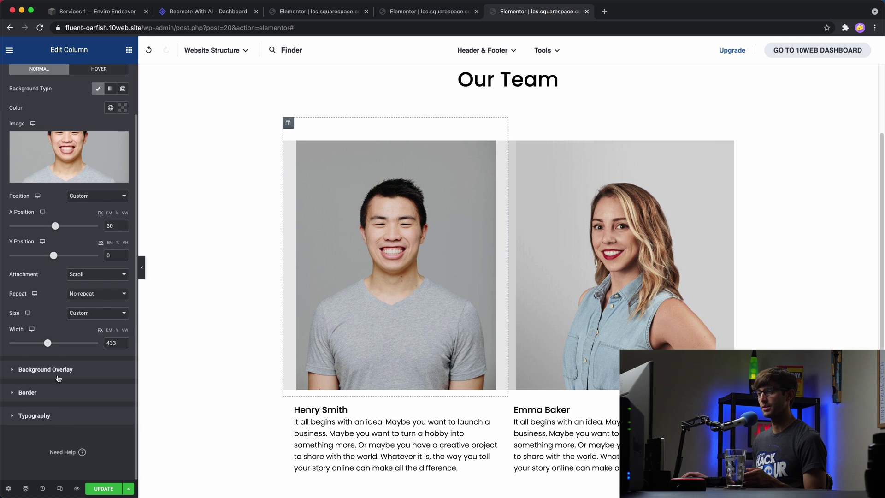
click(59, 372)
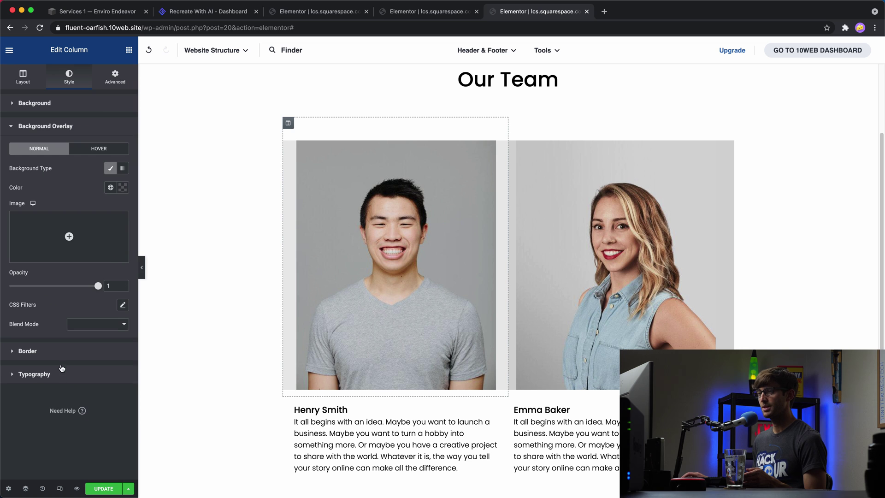
click(121, 188)
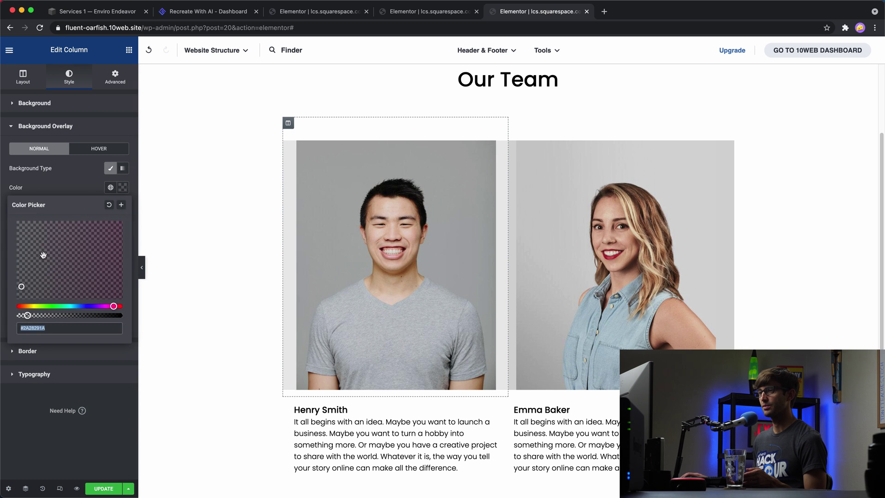
drag(25, 318, 17, 316)
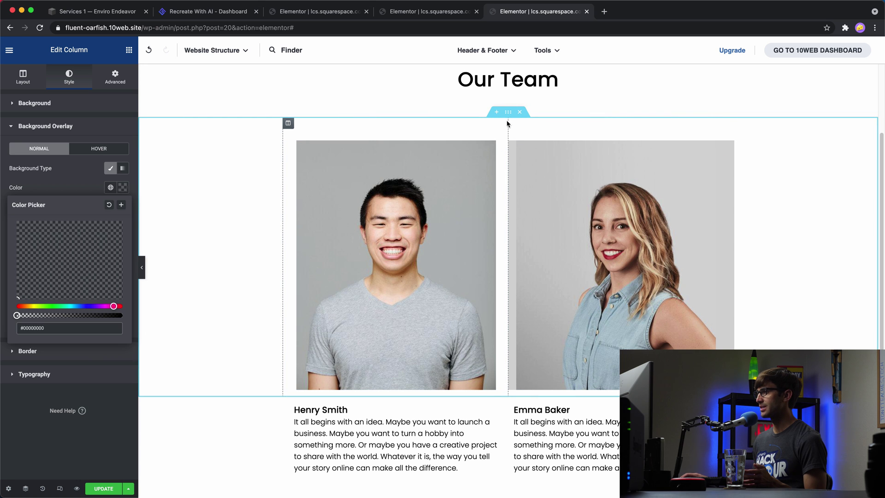
Step: Make the right team photo column's background transparent and clear it
click(514, 123)
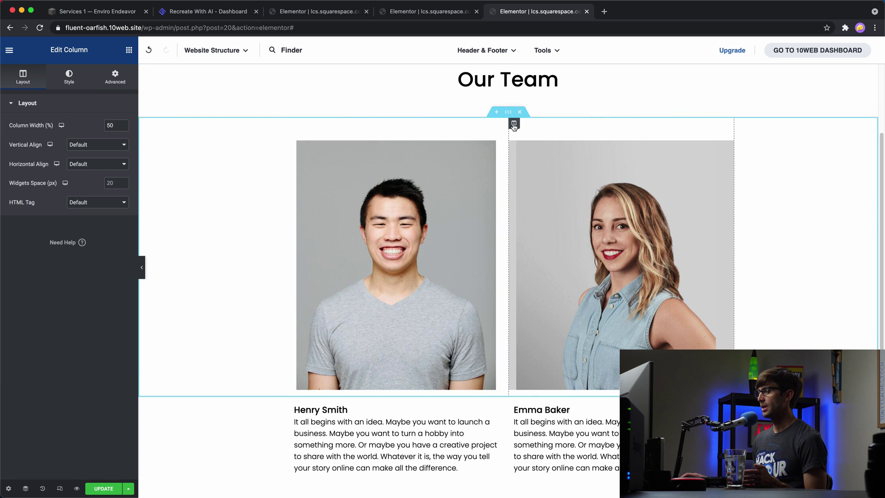
click(67, 77)
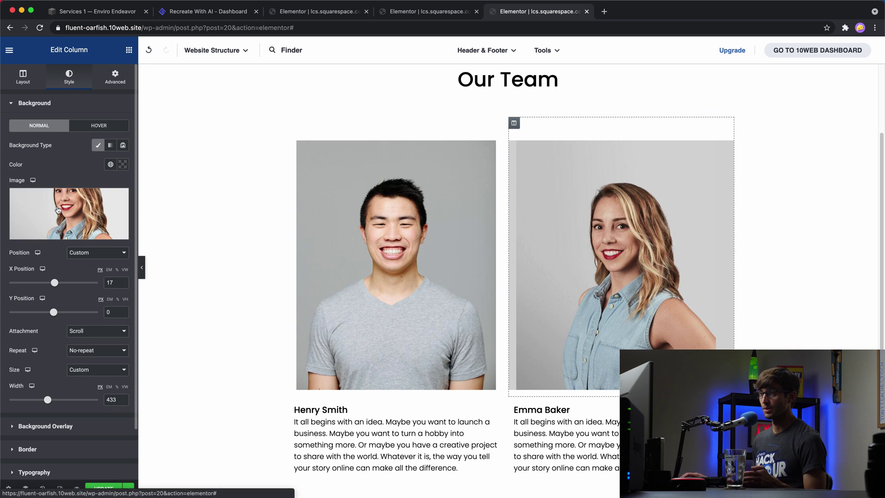
click(96, 147)
click(97, 147)
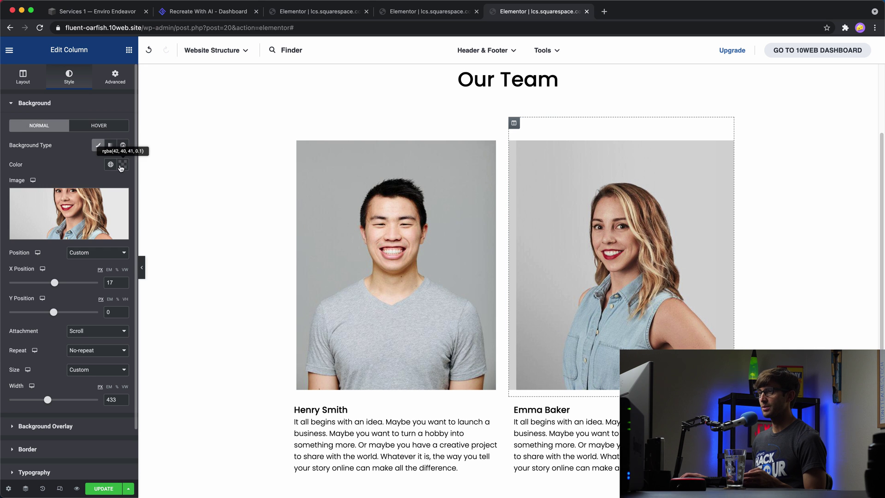
click(122, 166)
click(19, 273)
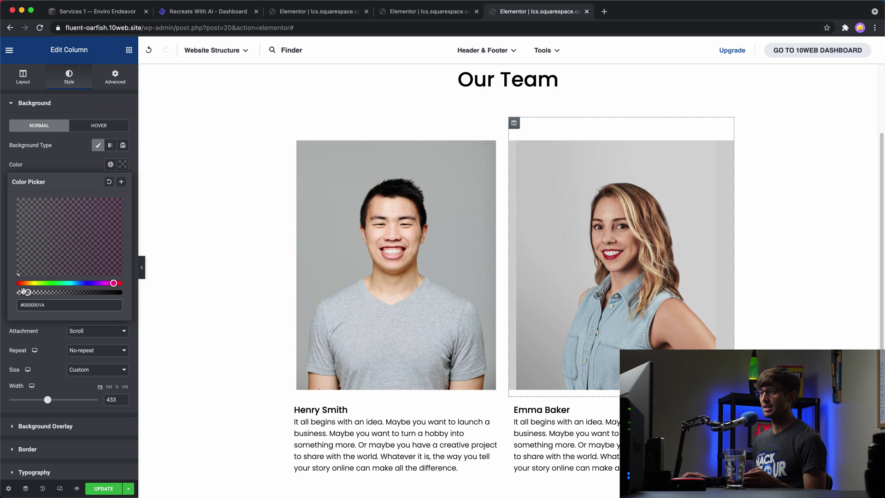
drag(24, 292, 17, 292)
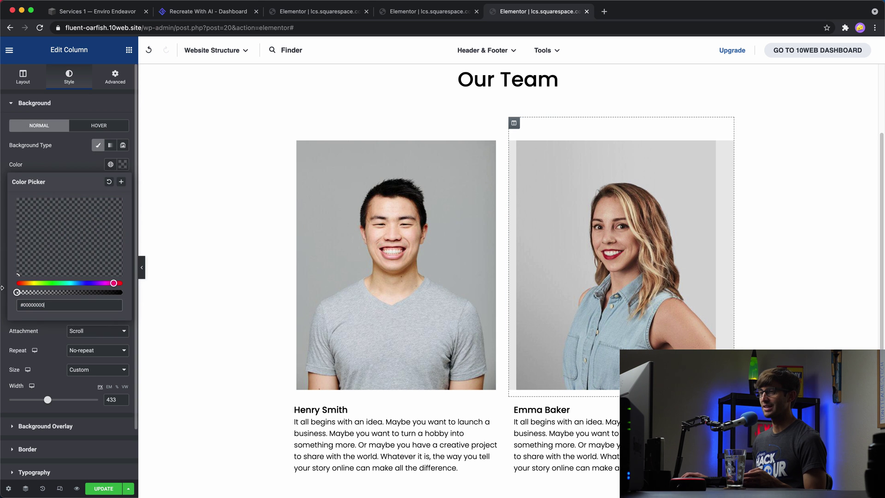
click(98, 146)
click(98, 146)
click(99, 147)
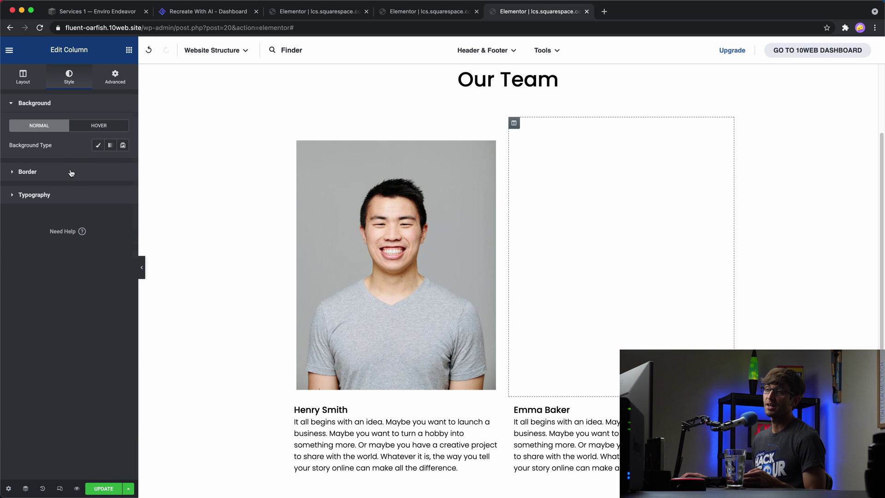
Step: Turn off the grey background overlay on the second team member's photo column
click(72, 172)
click(43, 104)
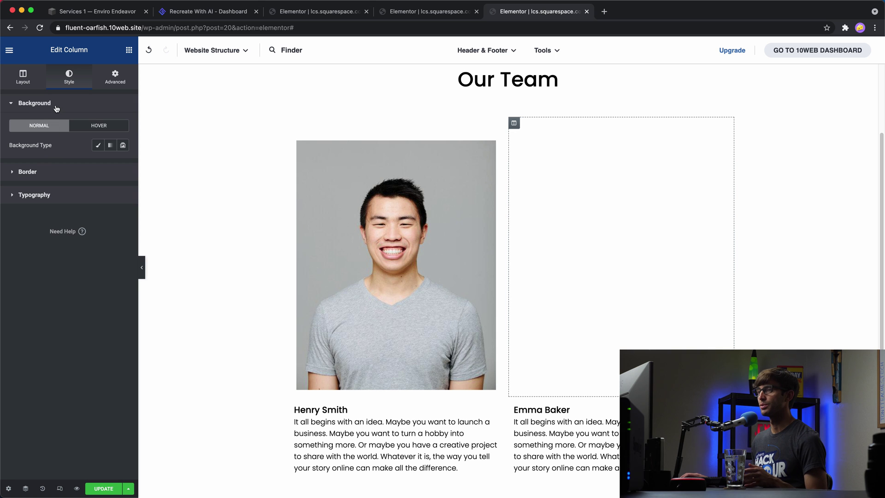
click(56, 169)
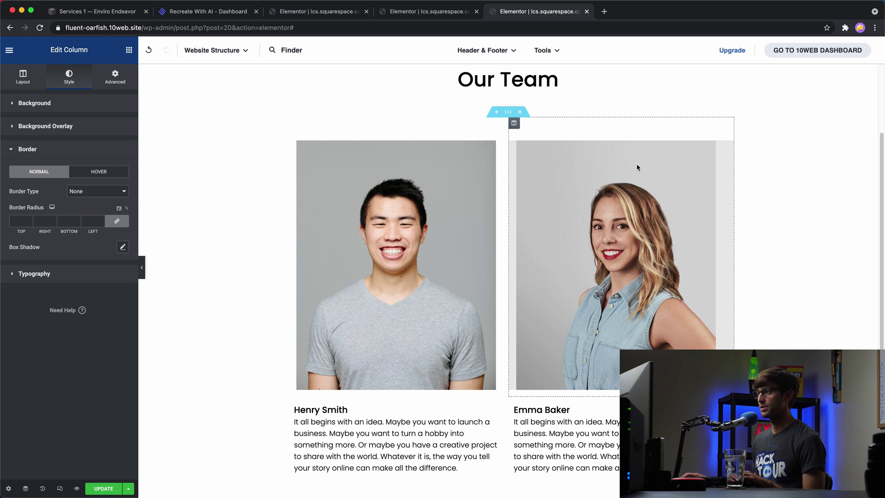
click(53, 126)
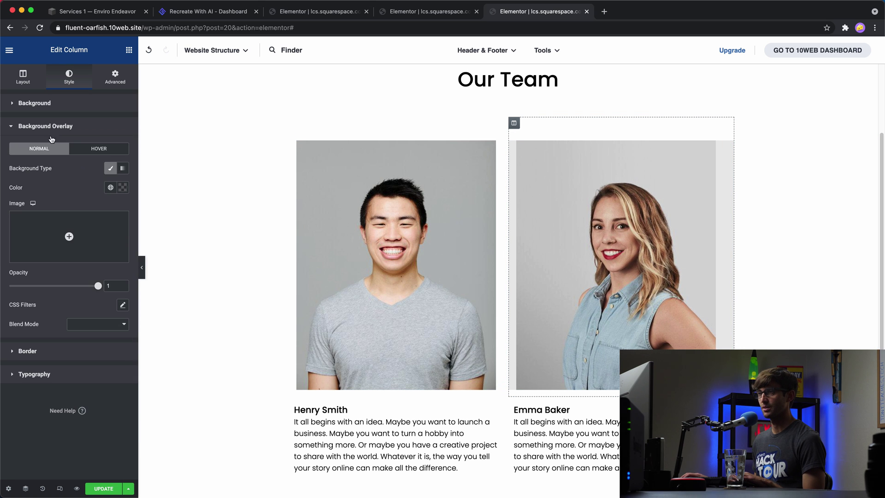
click(109, 169)
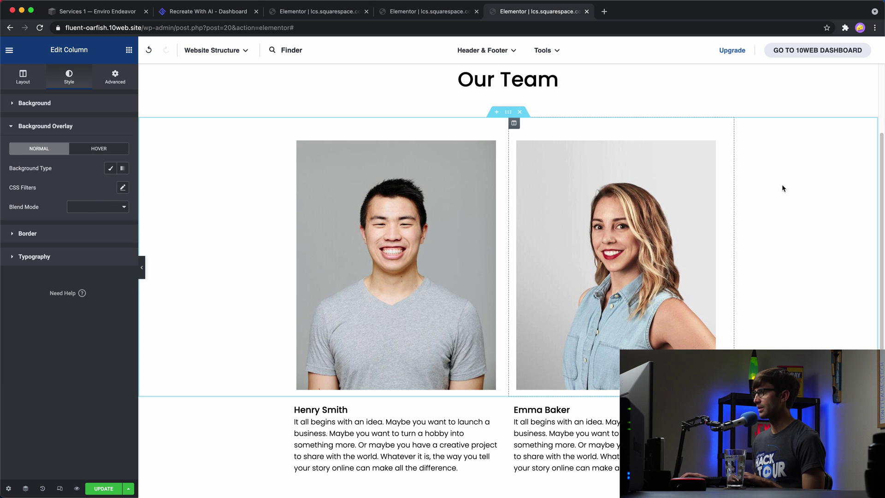
scroll(754, 257, down, 3)
scroll(755, 257, up, 6)
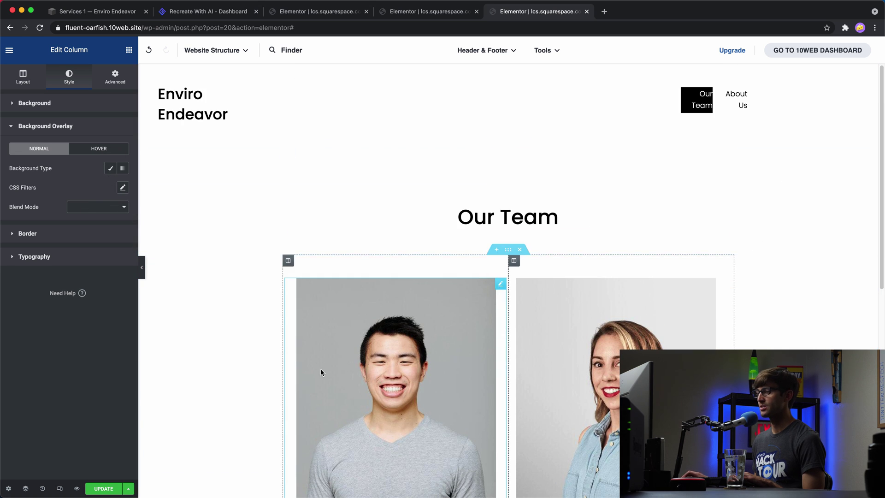
Step: Save the team page and load the recreated site's home page at the root address
click(104, 488)
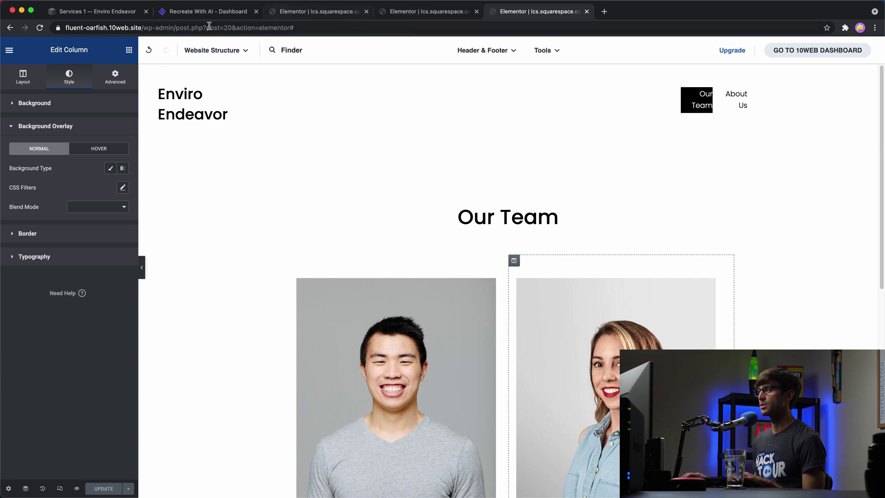
drag(144, 26, 426, 2)
key(BackSpace)
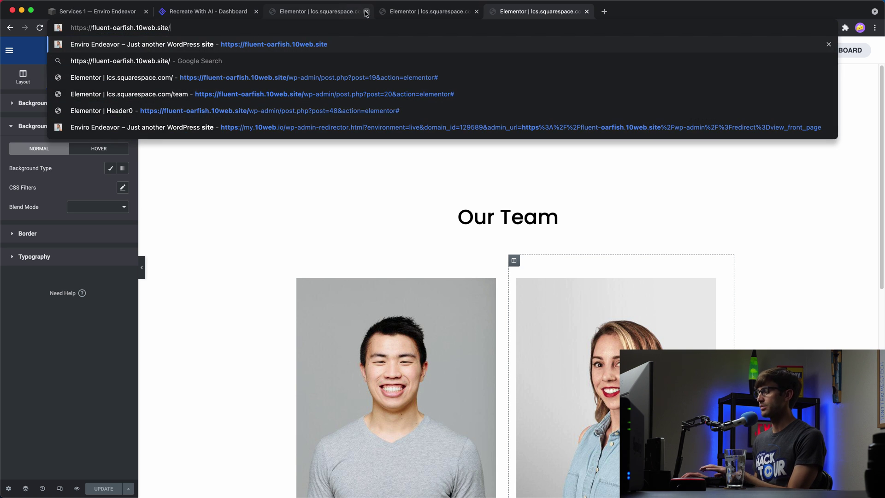
key(Return)
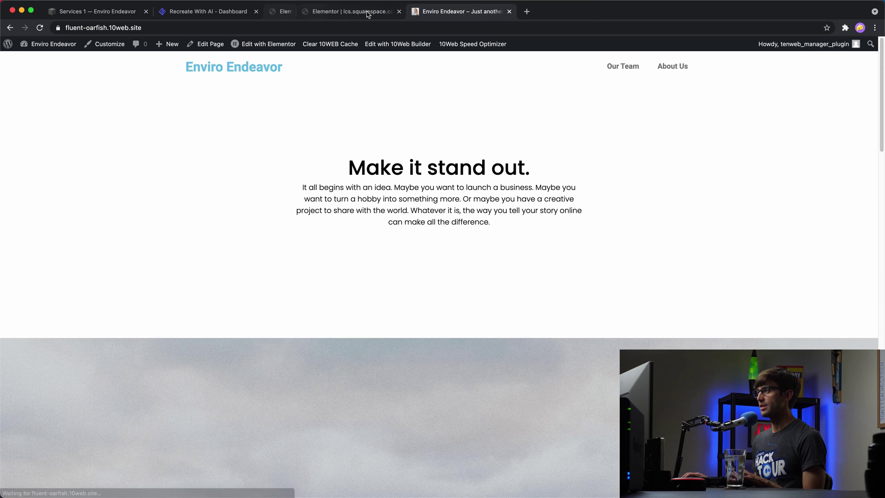
Step: Close the extra editor tabs and return the original Squarespace site to its home page
click(477, 11)
click(366, 11)
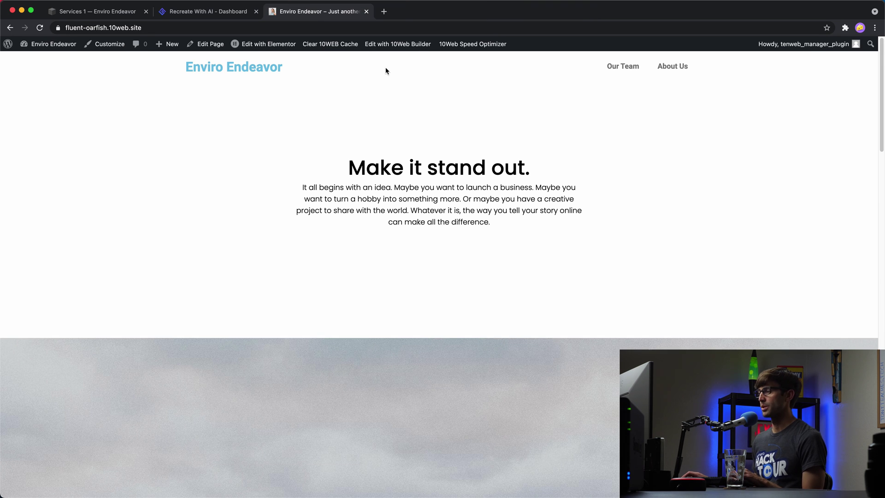
drag(97, 11, 208, 11)
click(92, 72)
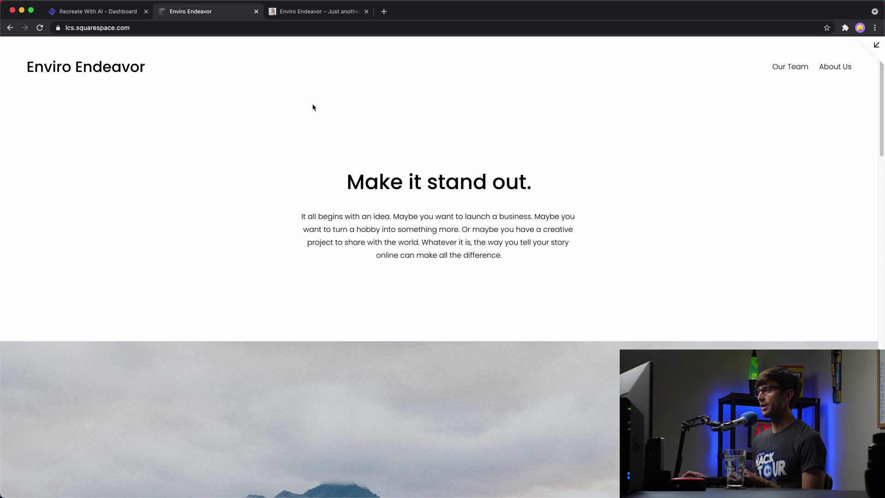
Step: Scroll through the original and recreated home pages to compare them
scroll(340, 140, down, 15)
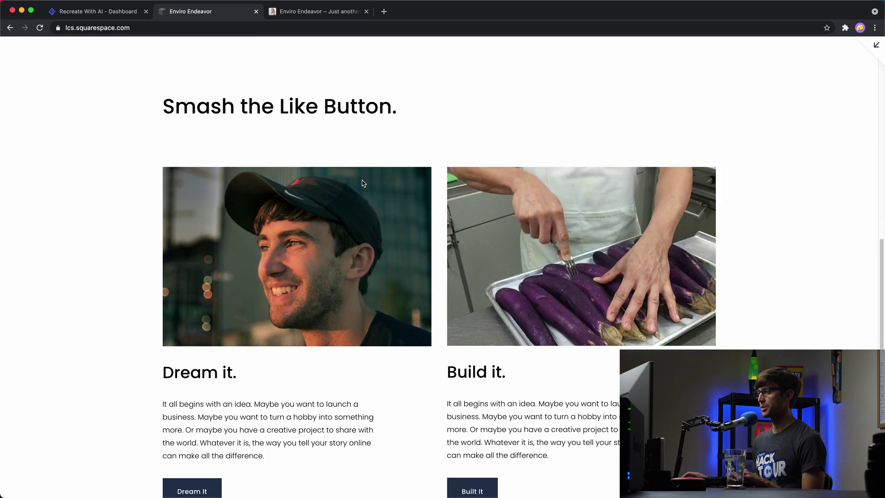
scroll(362, 184, down, 4)
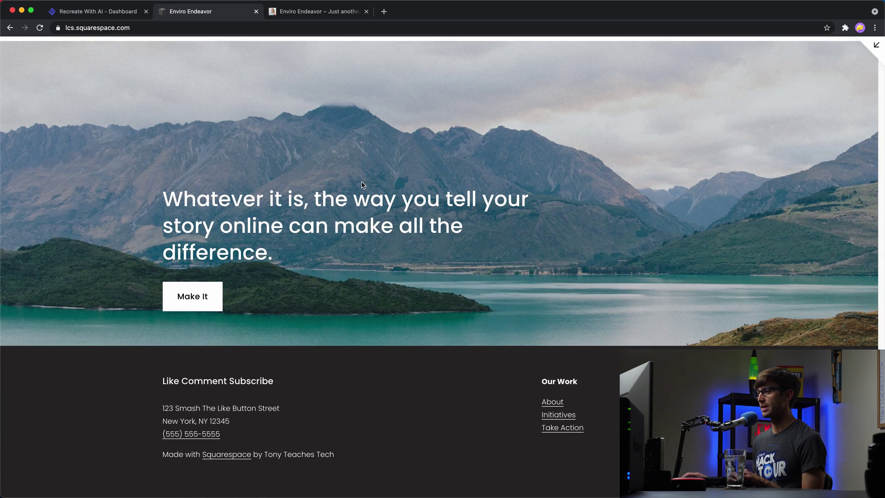
click(340, 12)
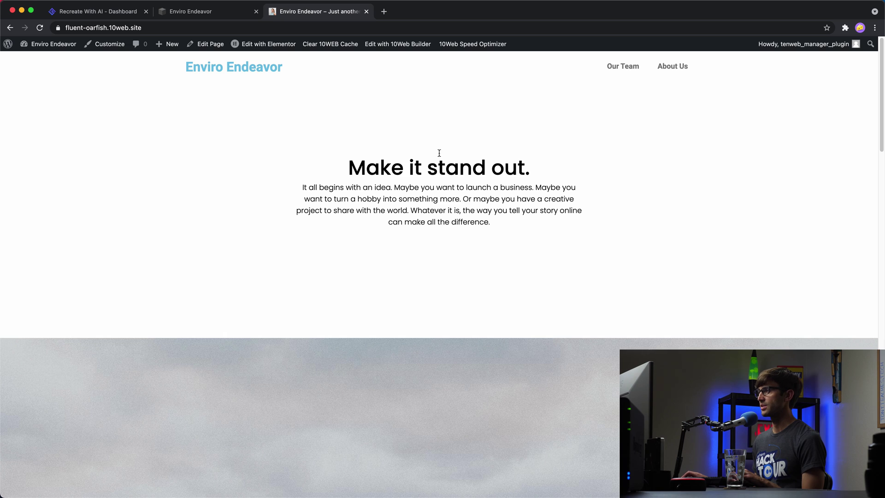
scroll(440, 147, down, 7)
scroll(440, 156, down, 5)
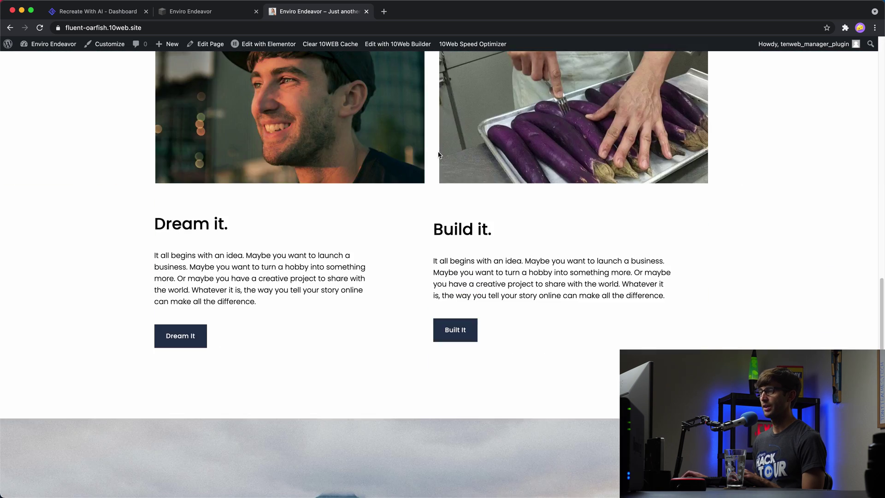
scroll(439, 154, down, 10)
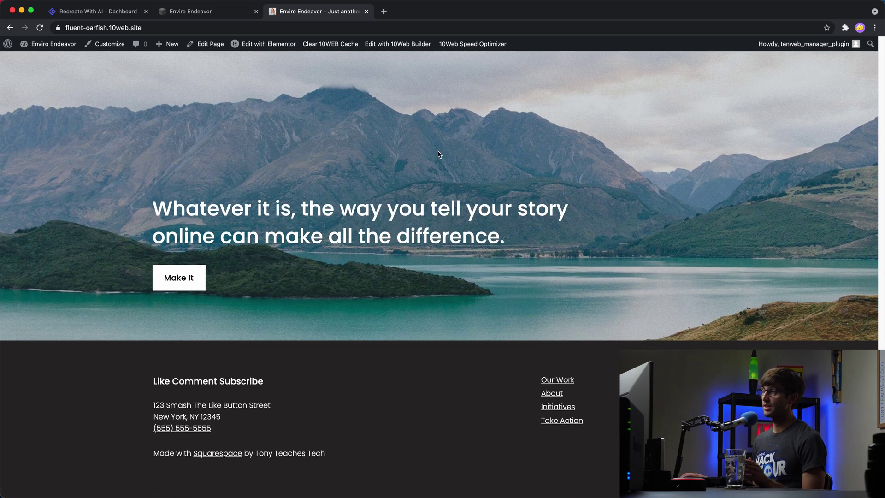
scroll(438, 154, up, 20)
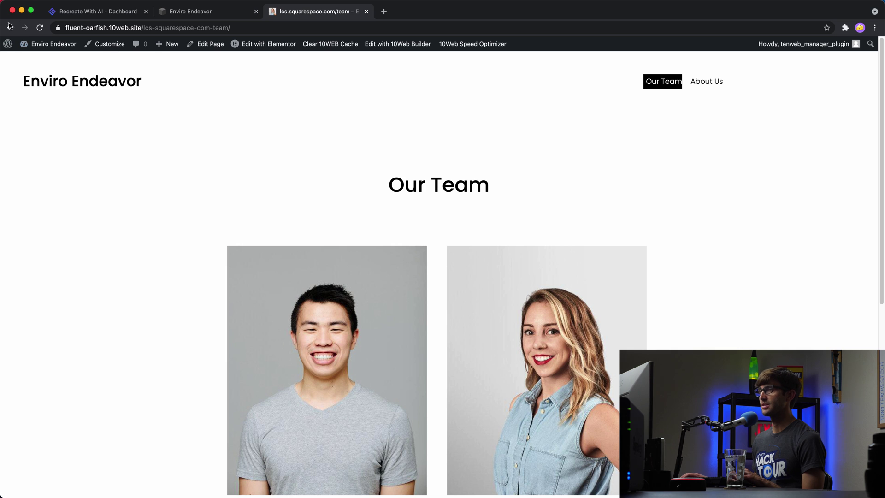
Step: Compare the original and recreated Our Team pages side by side
click(83, 12)
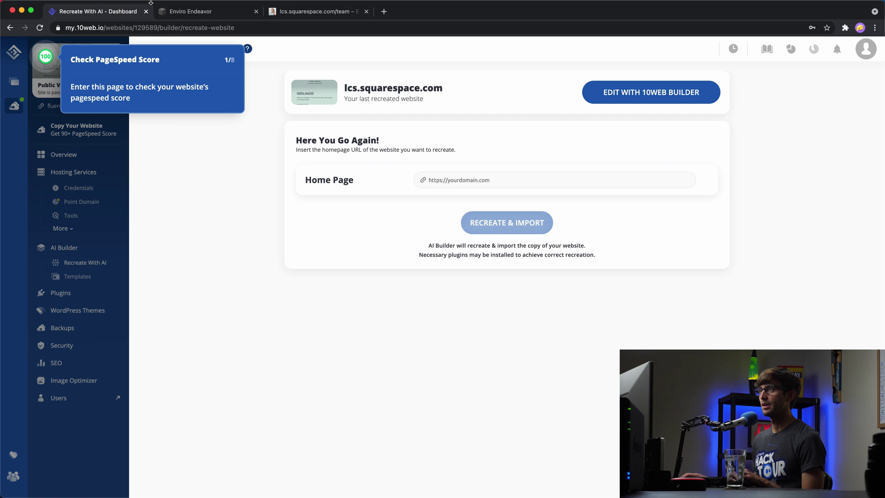
click(205, 11)
scroll(659, 110, up, 15)
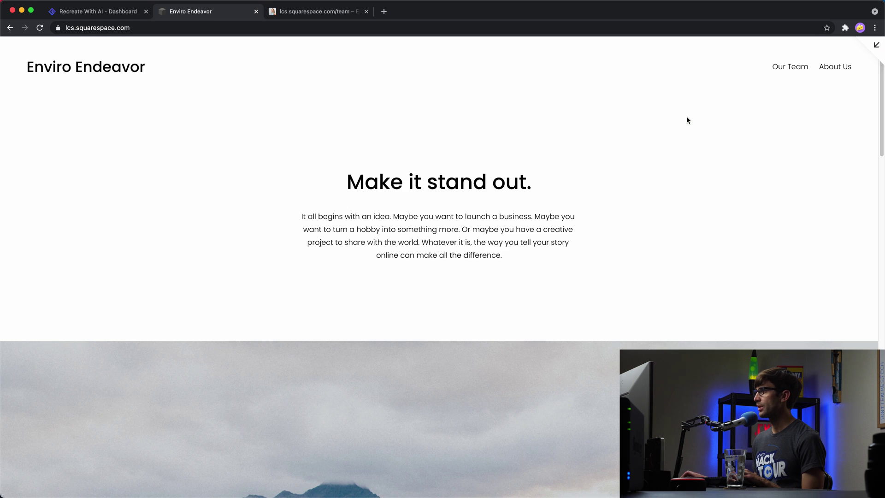
click(809, 65)
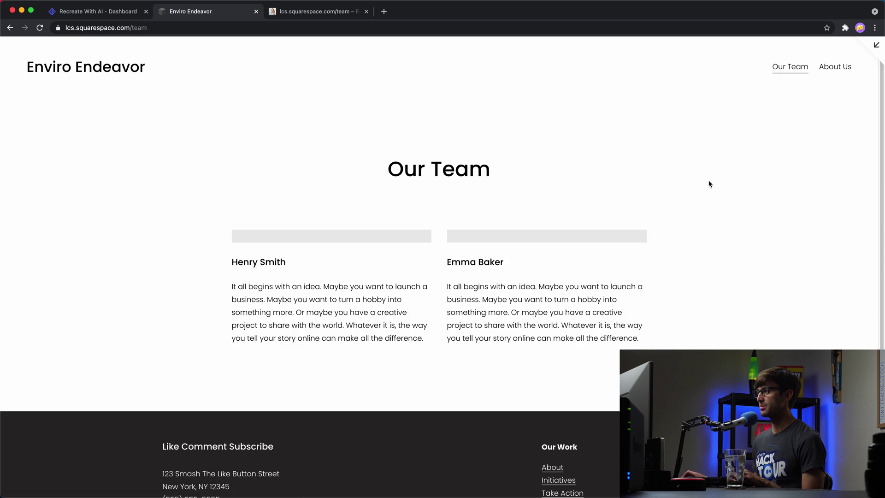
scroll(713, 203, down, 10)
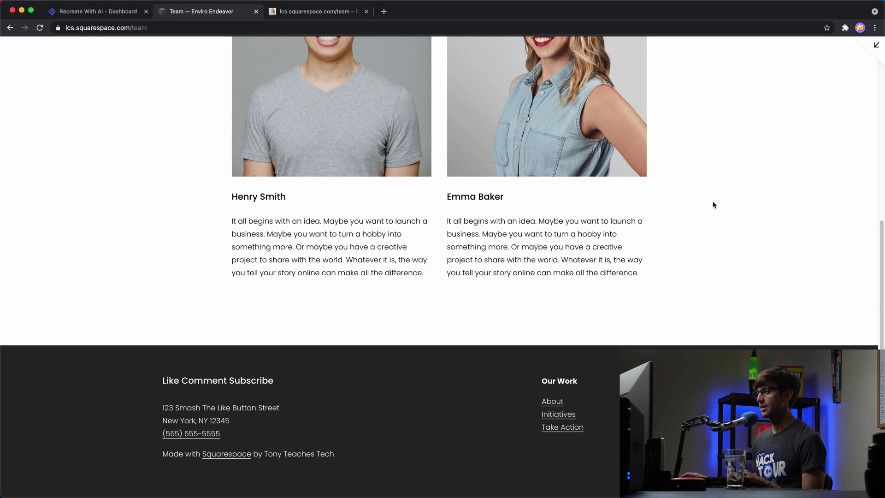
scroll(710, 199, up, 10)
click(325, 12)
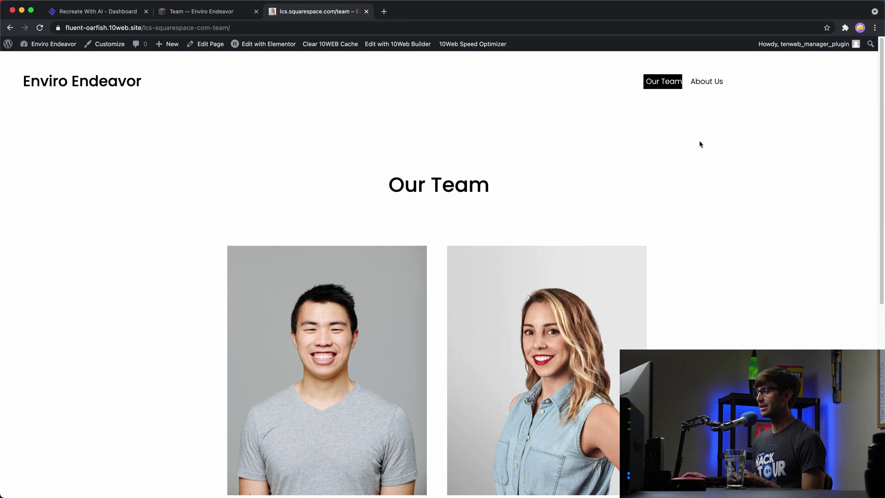
scroll(708, 153, down, 5)
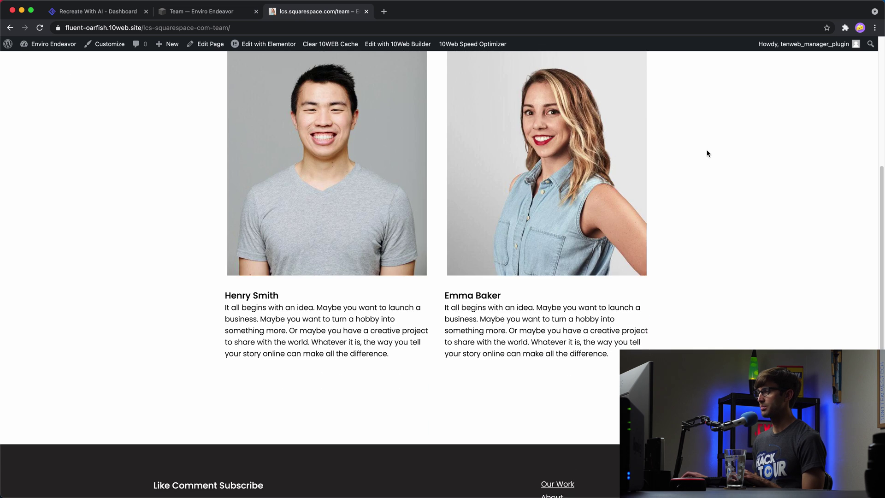
scroll(708, 153, up, 5)
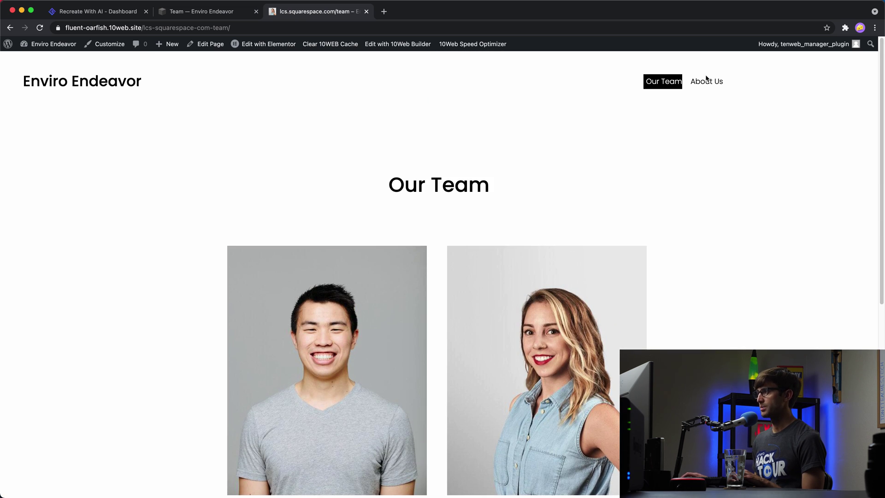
Step: View the recreated About page, then open the original About Us page for comparison
click(11, 27)
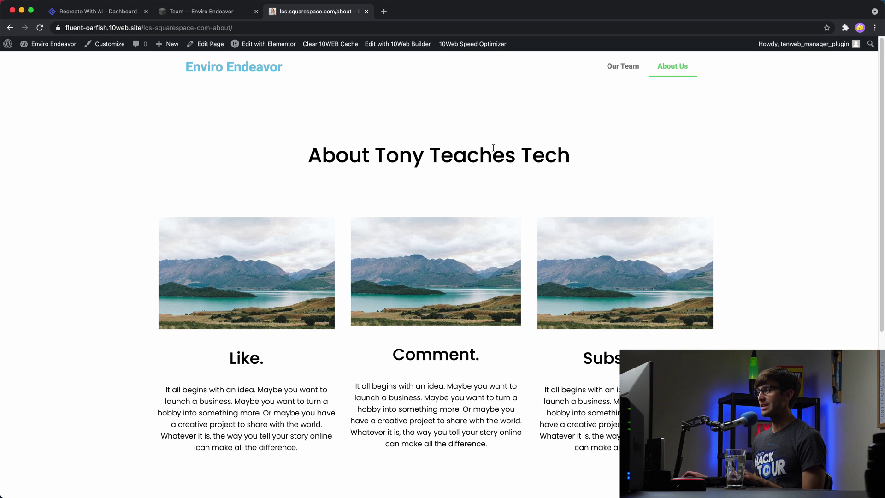
scroll(494, 148, down, 5)
scroll(493, 142, up, 5)
click(175, 10)
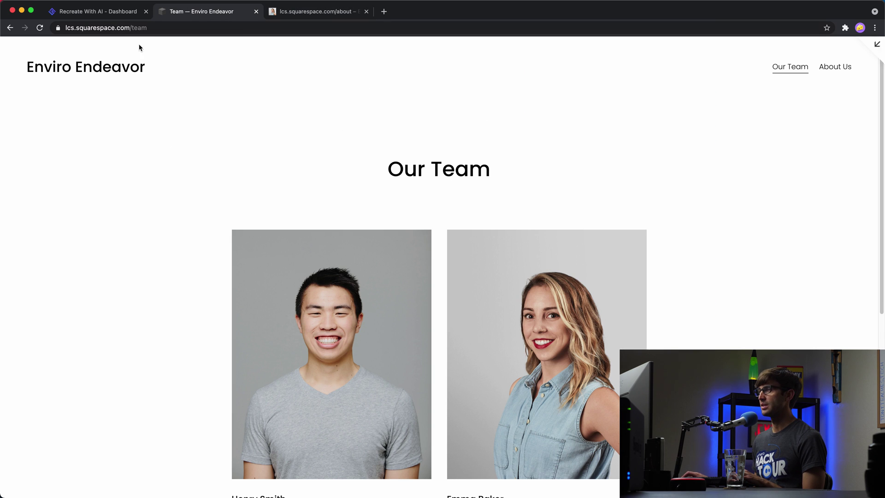
click(835, 68)
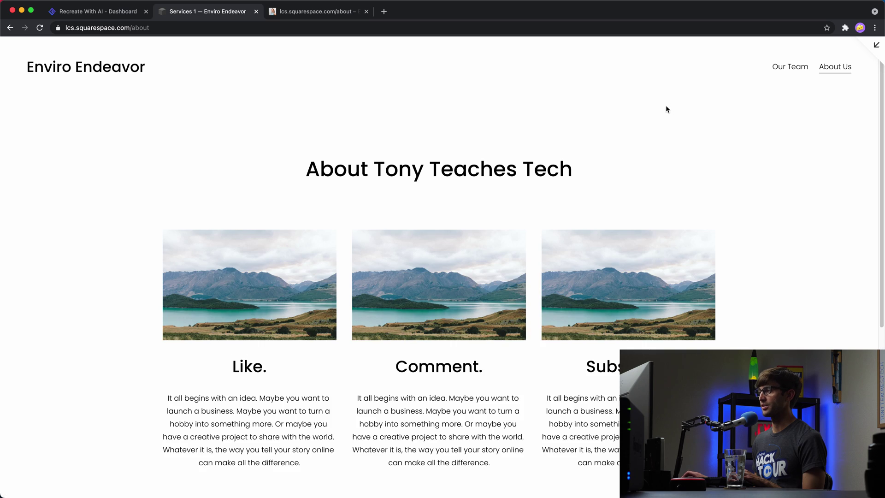
scroll(666, 107, down, 3)
scroll(665, 109, down, 3)
scroll(666, 106, up, 5)
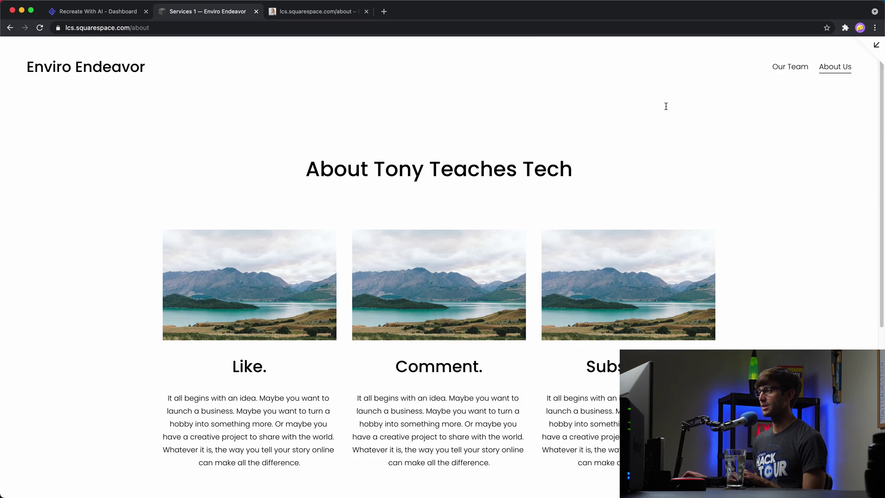